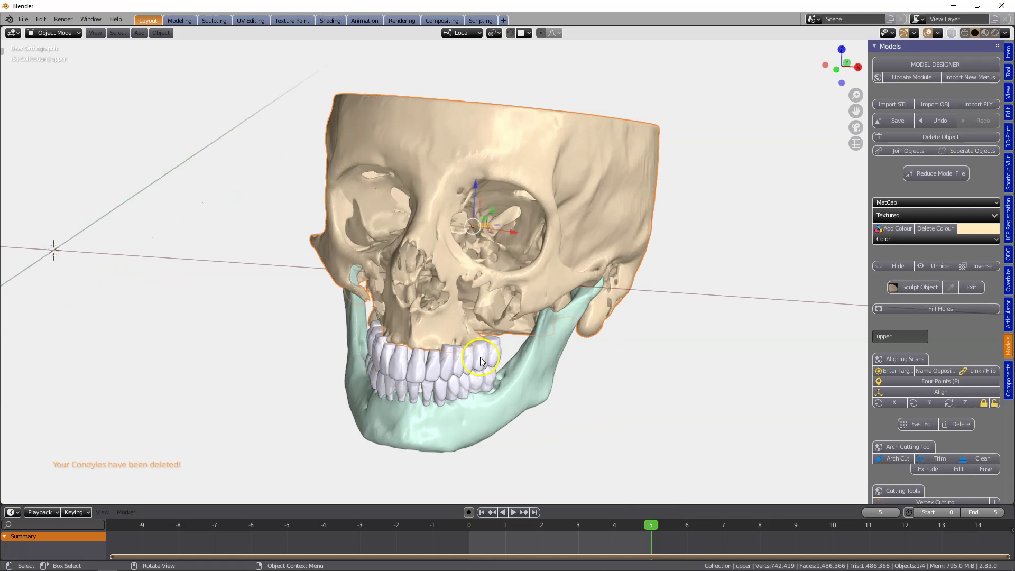
Parent the upper and lower teeth to the lower jaw.
middle_click_drag(430, 363, 500, 347)
scroll(457, 338, "down", 1)
left_click(457, 341)
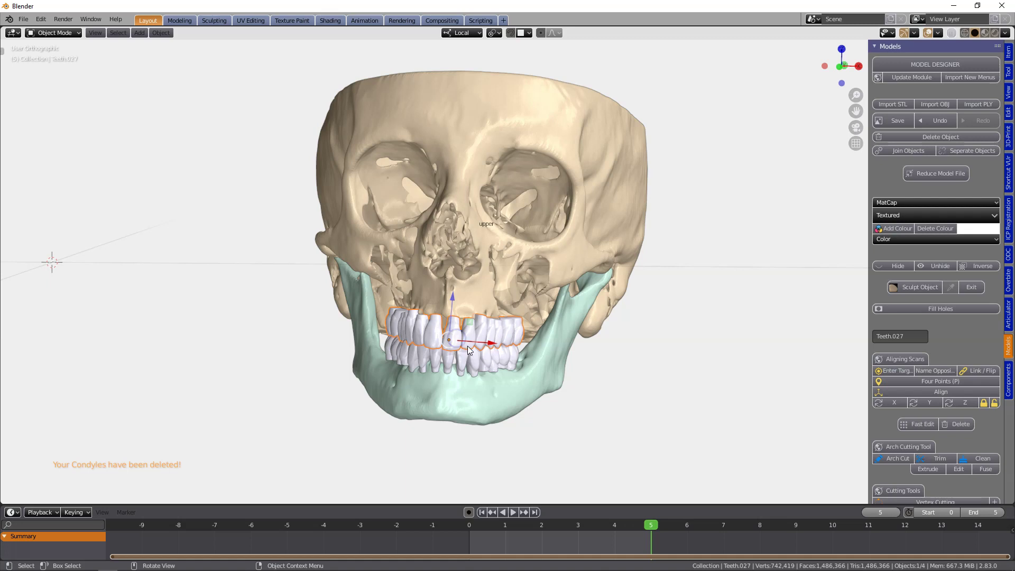
left_click(495, 400, "shift")
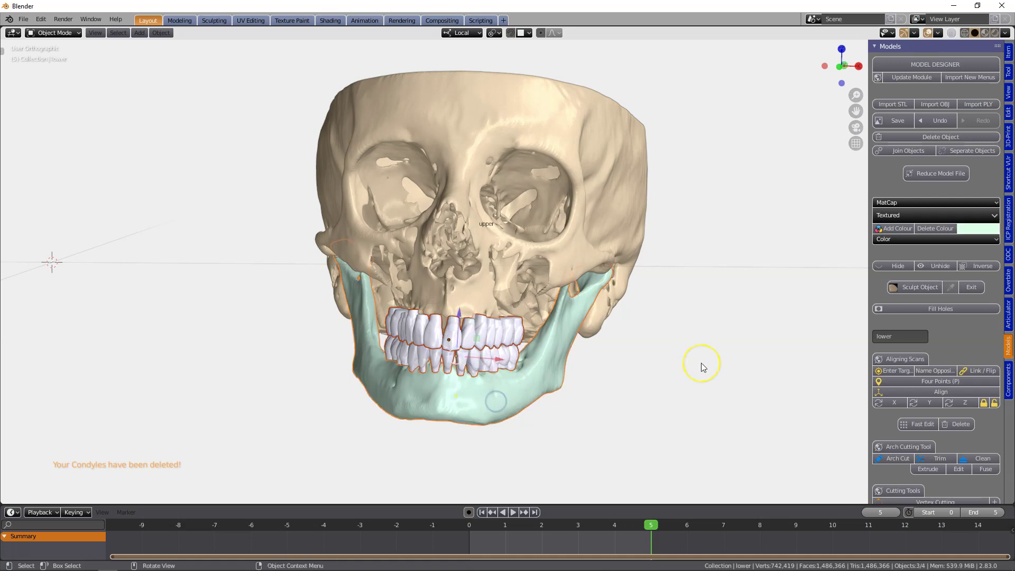
key("ctrl+p")
left_click(663, 367)
left_click(483, 408)
Set the skull as the alignment target and the lower jaw as the opposing model, and link and flip them.
left_click(605, 215)
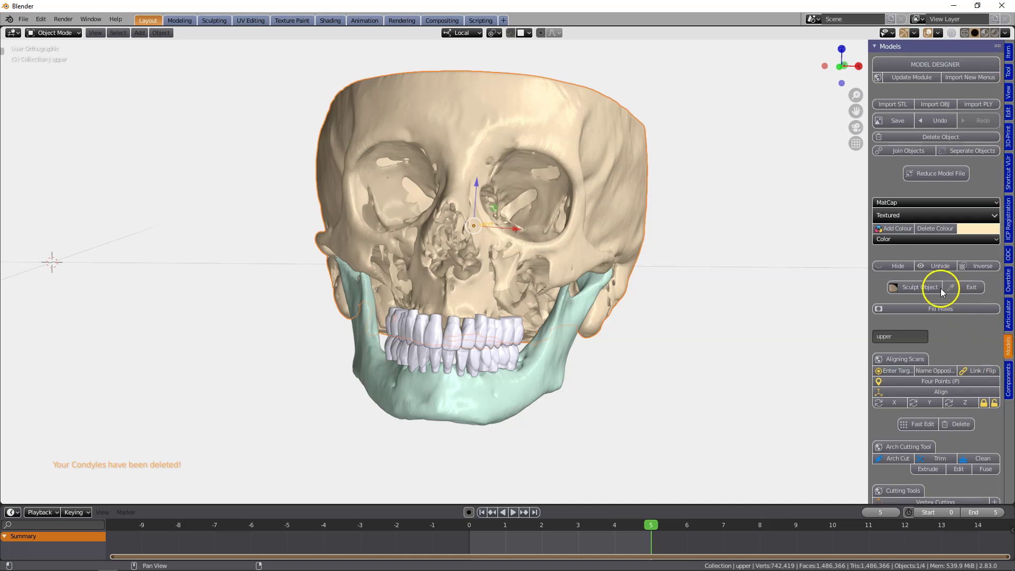
scroll(905, 312, "down", 2)
left_click(507, 406)
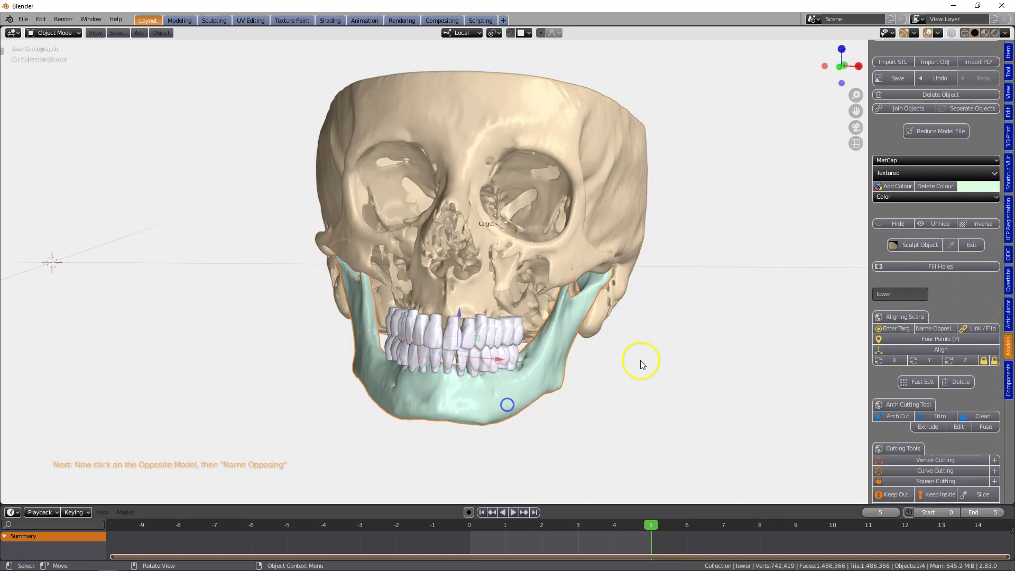
left_click(937, 329)
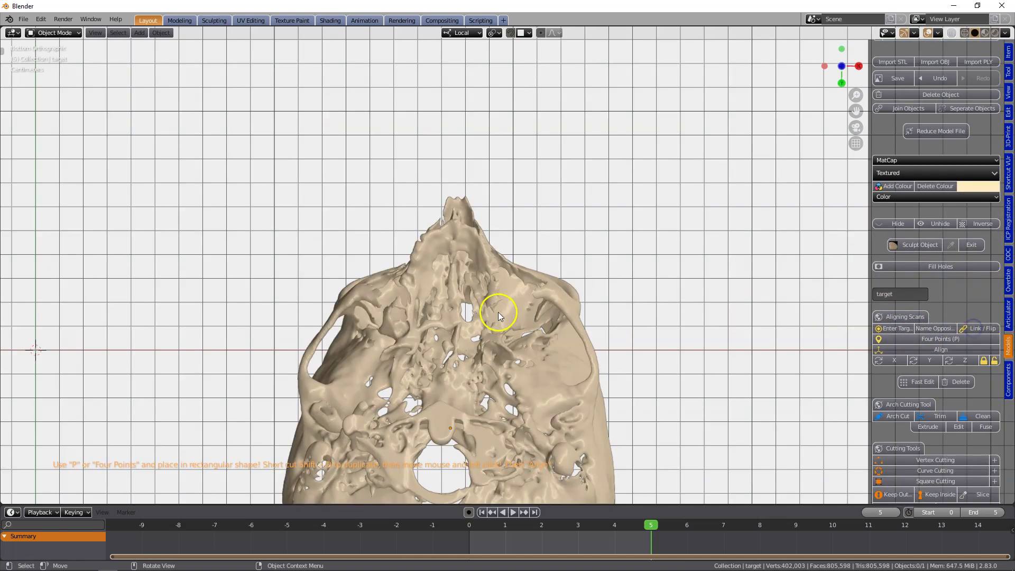
Place the first alignment point marker on the skull's right jaw joint, below the rear end of the zygomatic arch.
middle_click_drag(499, 308, 576, 418)
scroll(464, 390, "up", 2)
middle_click_drag(463, 388, 672, 207)
scroll(534, 335, "up", 1)
mouse_move(534, 335)
middle_mouse_down()
mouse_move(525, 342)
mouse_move(528, 331)
middle_mouse_up()
scroll(480, 328, "up", 3)
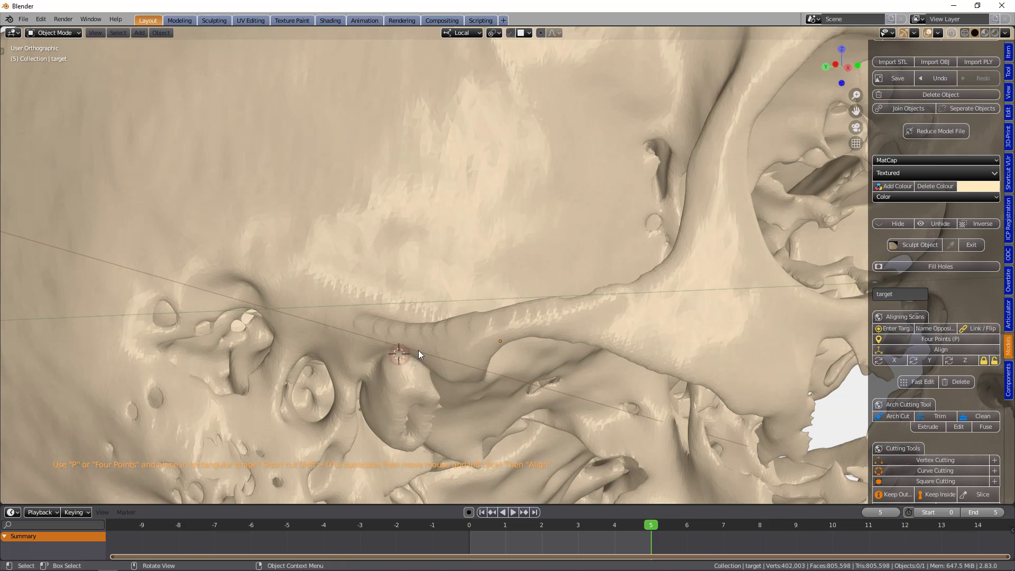
scroll(417, 350, "down", 1)
key("p")
Duplicate the alignment marker twice, placing one copy on each side of the front of the upper jaw, below the eye sockets.
scroll(662, 310, "down", 4)
middle_click_drag(661, 311, 646, 329)
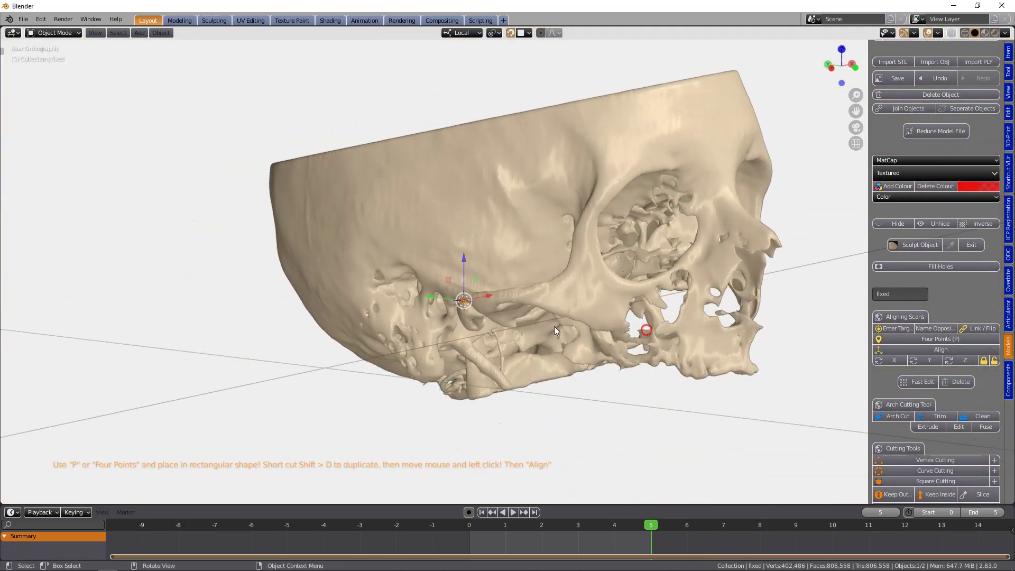
scroll(554, 331, "up", 3)
key("shift+d")
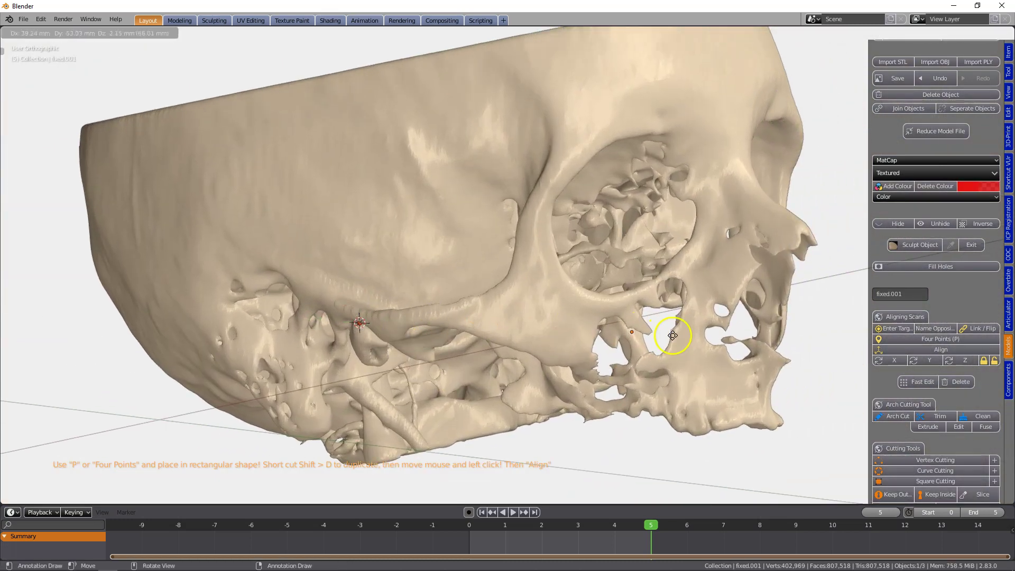
left_click(708, 336)
middle_click_drag(715, 338, 414, 335)
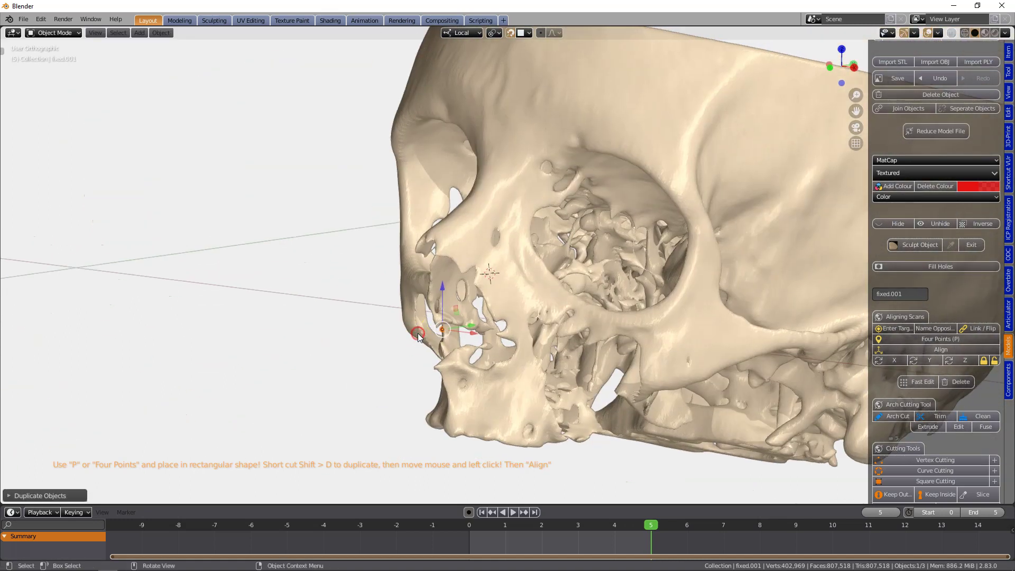
key("shift+d")
left_click(519, 351)
Duplicate the alignment marker onto the left jaw joint and nudge it up beneath the zygomatic arch.
scroll(518, 351, "down", 2)
middle_click_drag(613, 338, 439, 341)
key("shift+d")
left_click(625, 344)
scroll(648, 356, "up", 5)
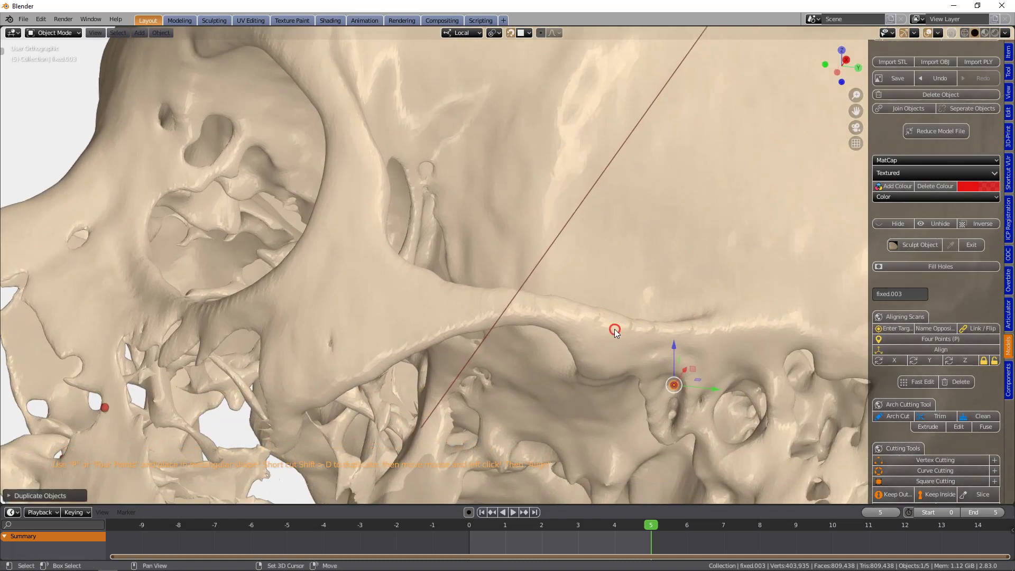
left_click_drag(680, 386, 674, 370)
Align the models using the four points, and rotate them twice about X and once about Z.
scroll(607, 338, "down", 2)
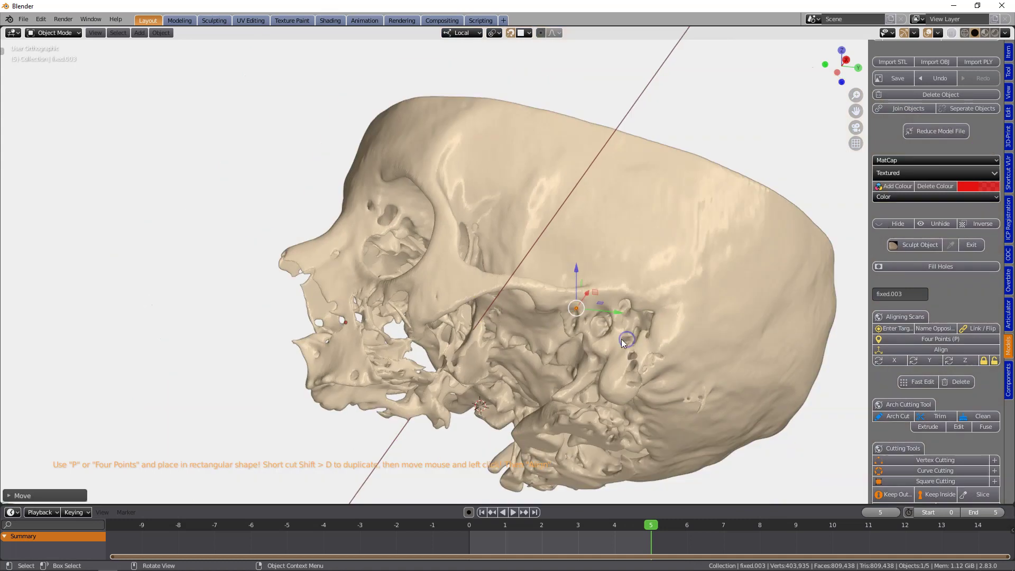
scroll(628, 340, "down", 3)
middle_click_drag(628, 340, 569, 332)
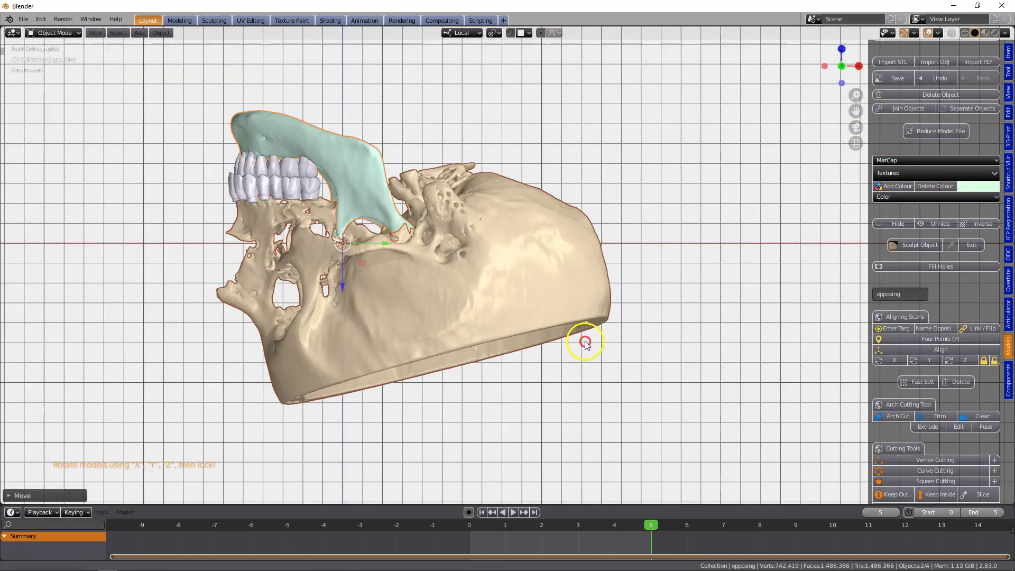
left_click(719, 382)
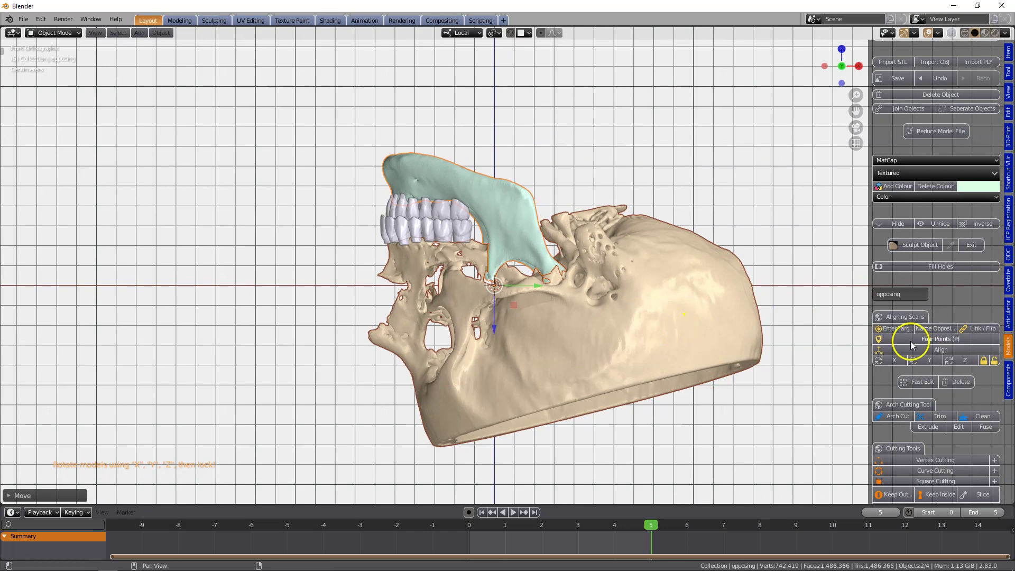
left_click(881, 361)
left_click(881, 361)
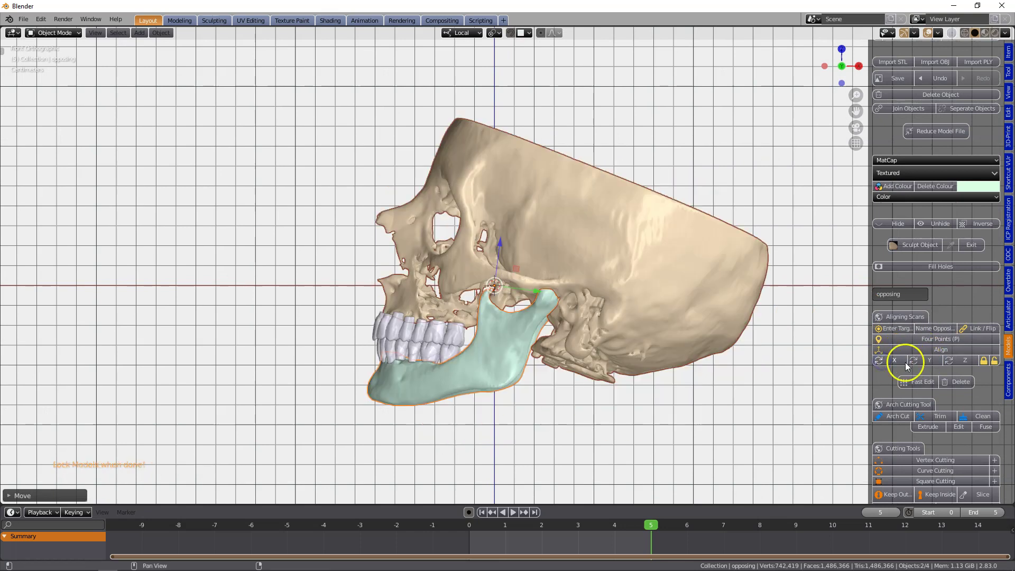
left_click(955, 360)
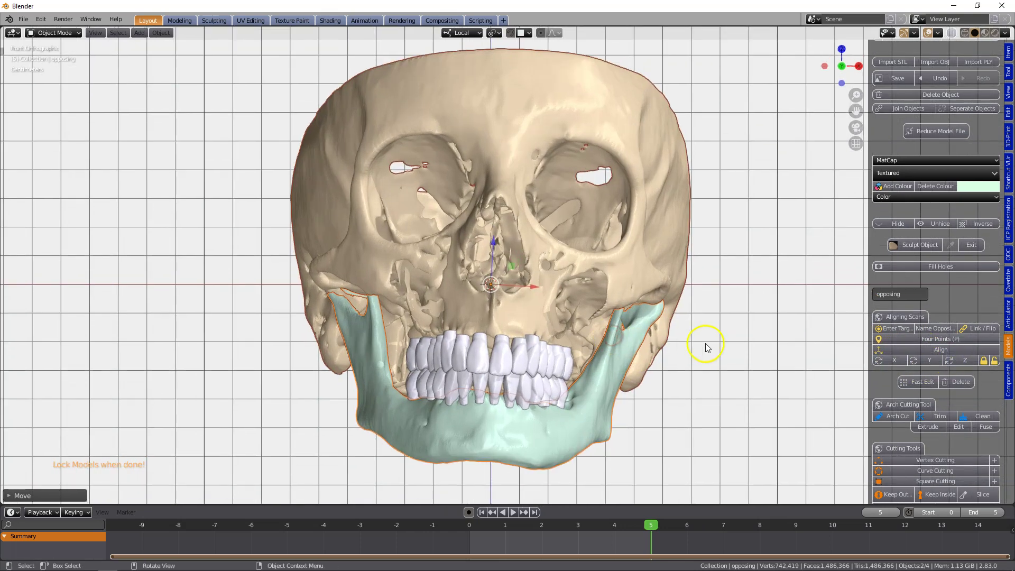
Level the skull and jaw with slight freehand rotations in the front view and the right view.
scroll(706, 341, "up", 2)
key("r")
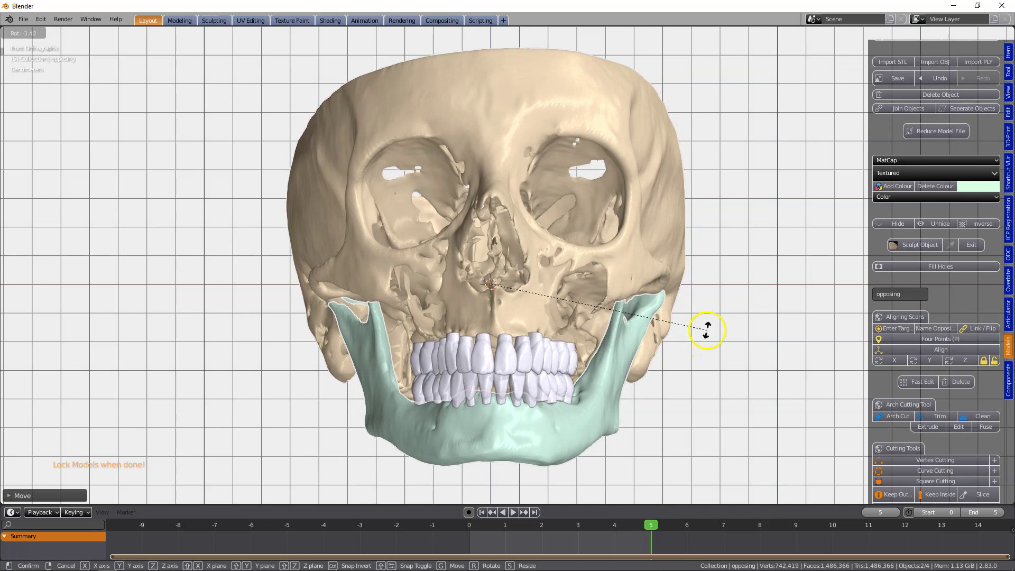
left_click(700, 333)
key("grave")
left_click(772, 333)
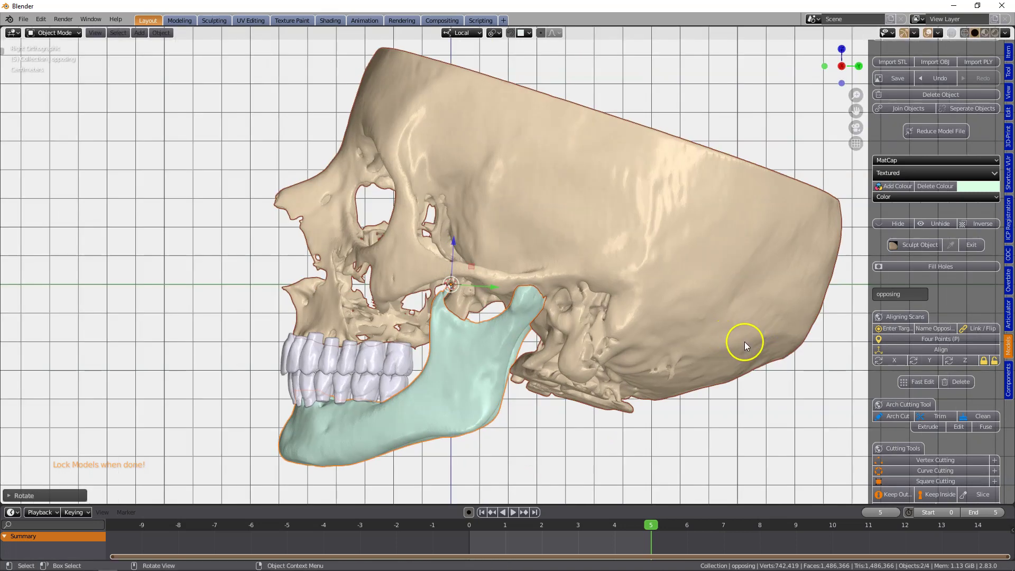
key("r")
left_click(746, 330)
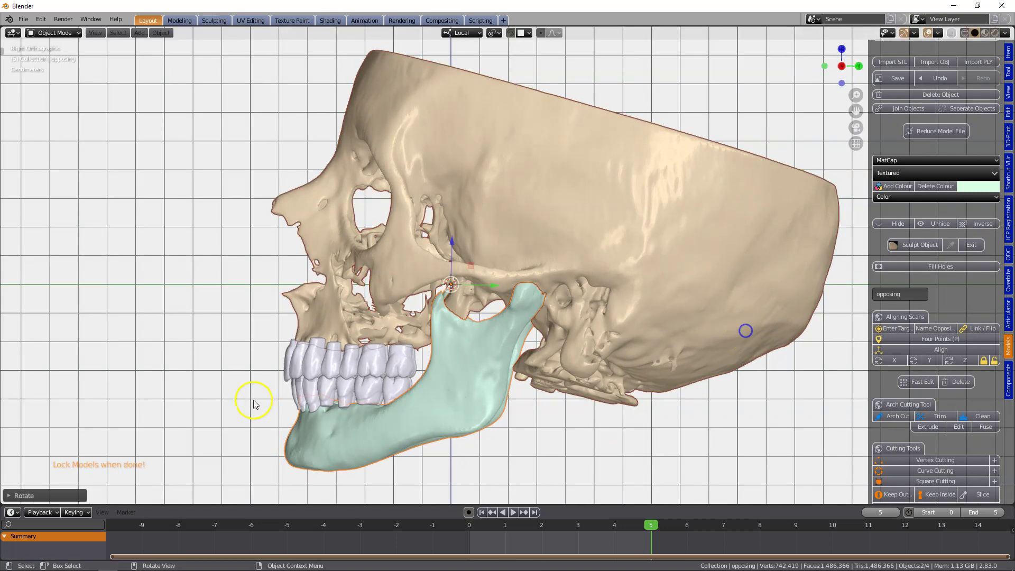
Name the skull as the upper model and the lower jaw as the lower model in the articulator set-up.
scroll(423, 373, "down", 2)
middle_click_drag(411, 372, 531, 383)
scroll(531, 383, "up", 3)
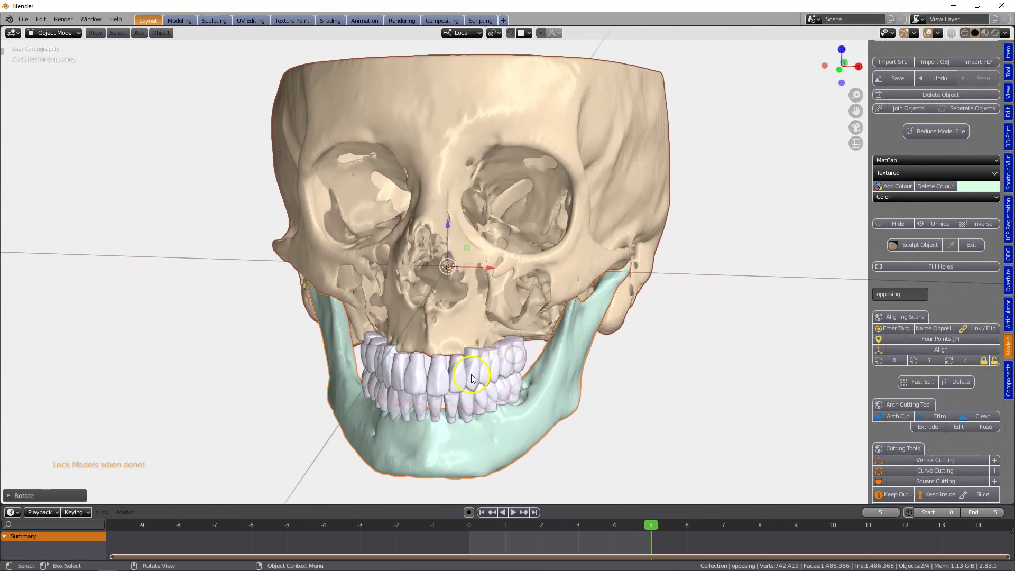
left_click(1008, 314)
left_click(591, 172)
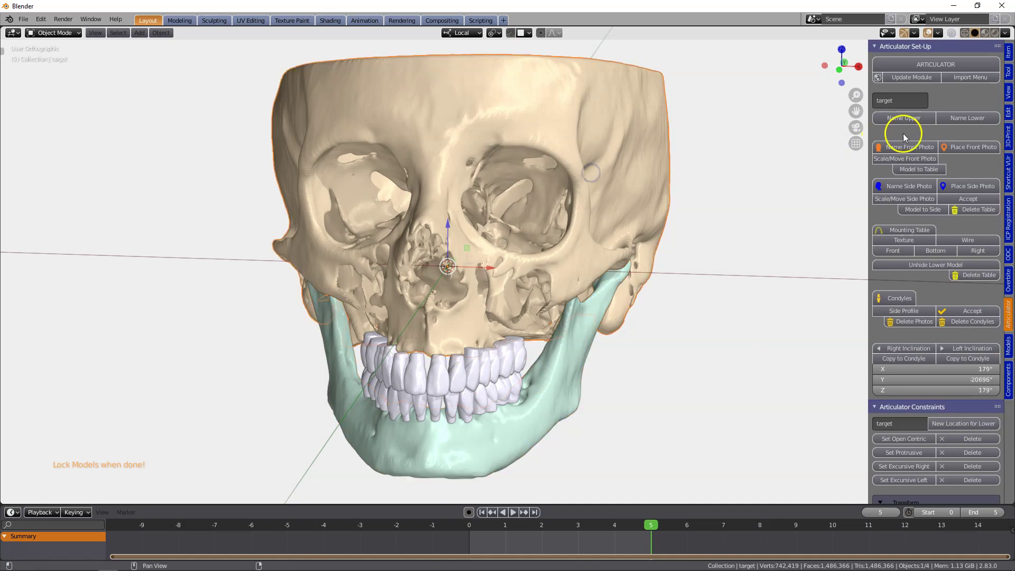
left_click(915, 122)
left_click(969, 118)
Clear the parent of the upper and lower teeth.
middle_click_drag(552, 303, 554, 293)
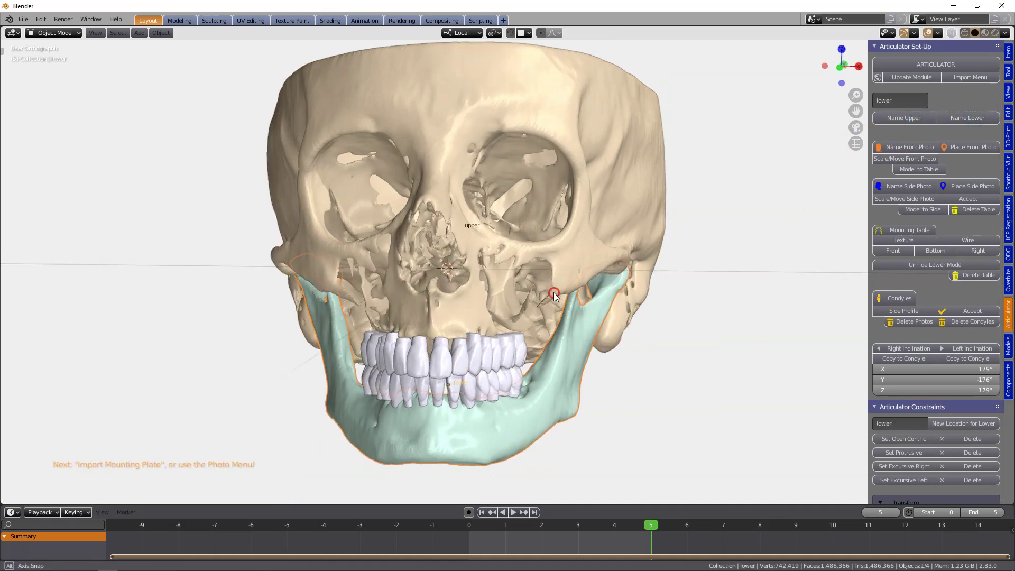
left_click(468, 361)
scroll(469, 361, "up", 2)
middle_click_drag(470, 360, 528, 306, "shift")
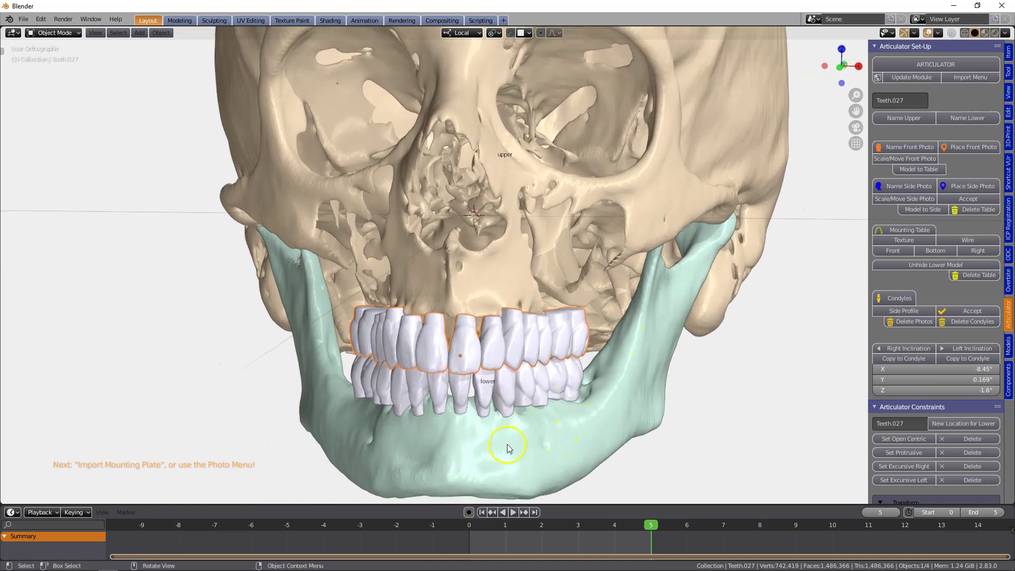
left_click(528, 381, "shift")
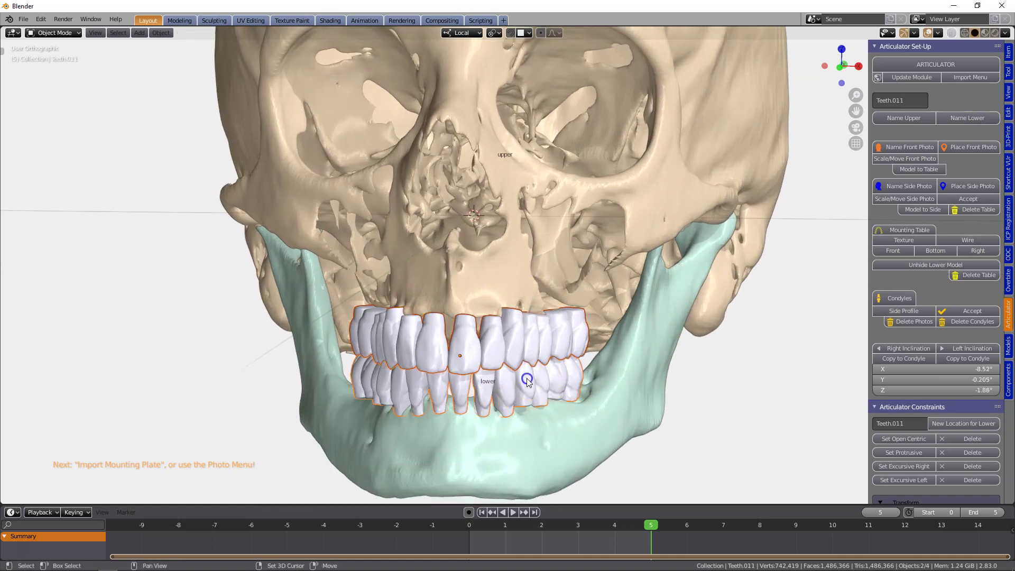
key("F3")
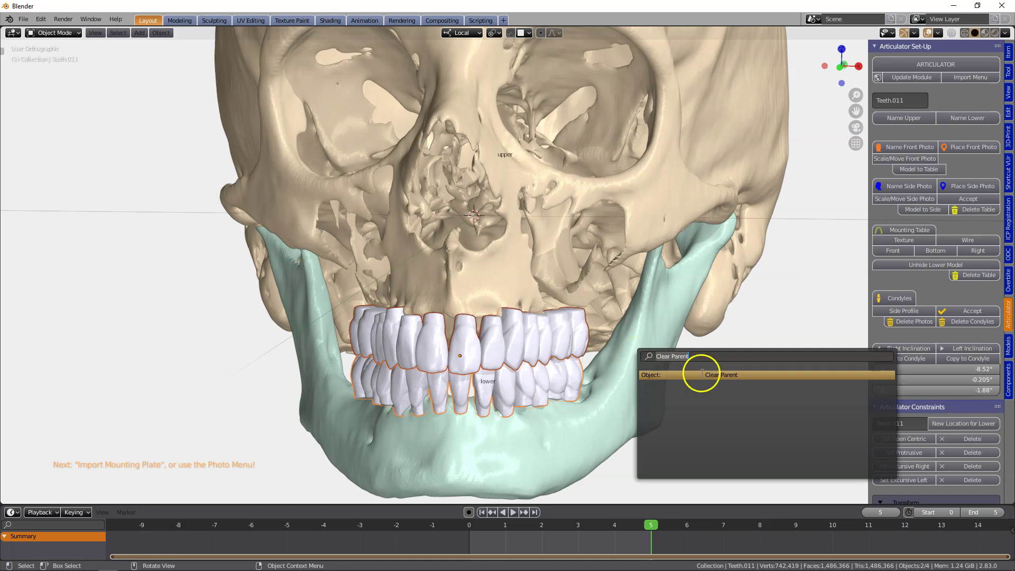
left_click(731, 375)
left_click(710, 378)
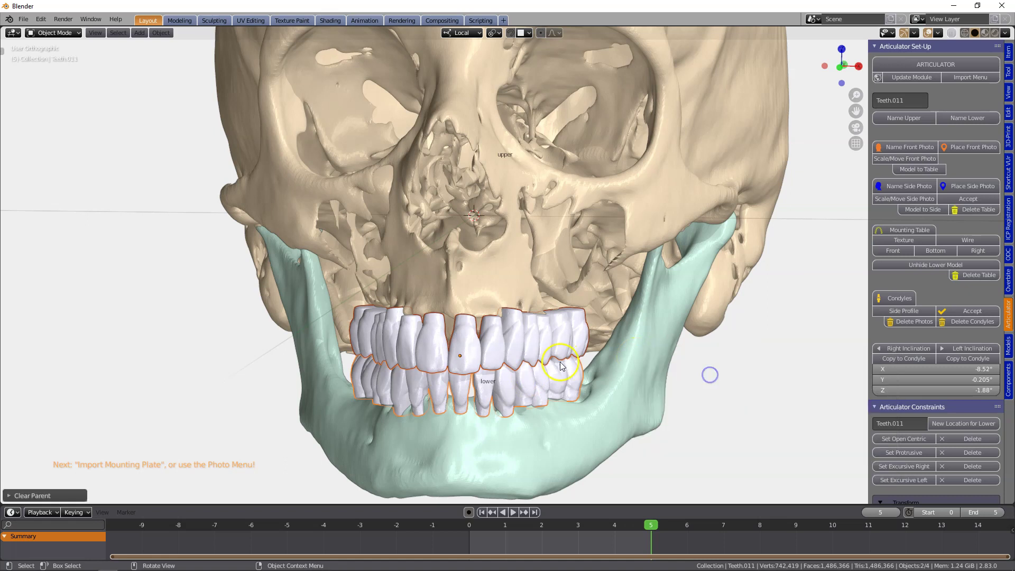
Add the articulator condyles with the lower jaw selected and show the models see-through.
scroll(566, 371, "down", 2)
left_click(533, 390)
middle_click_drag(766, 295, 746, 328)
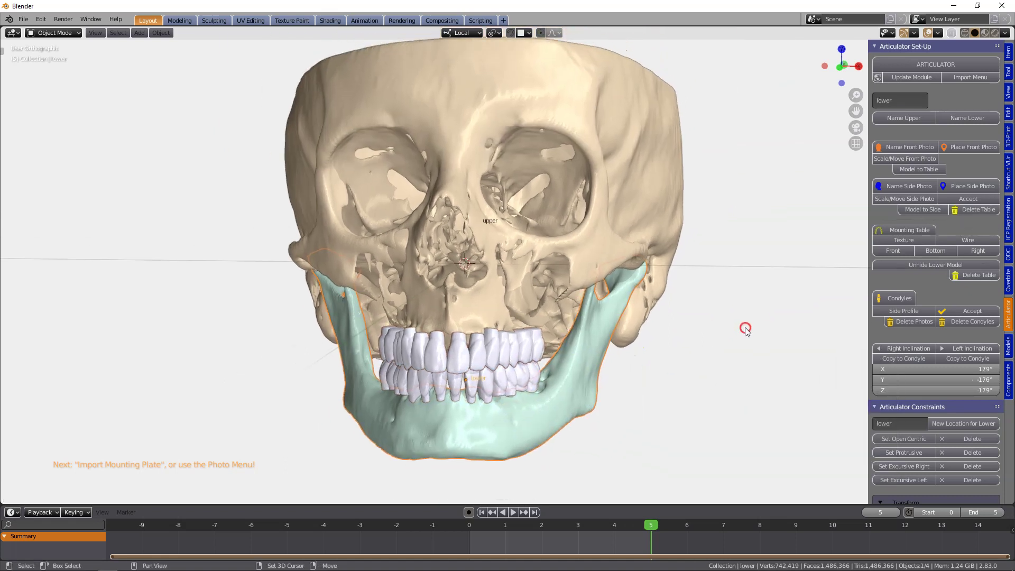
left_click(897, 297)
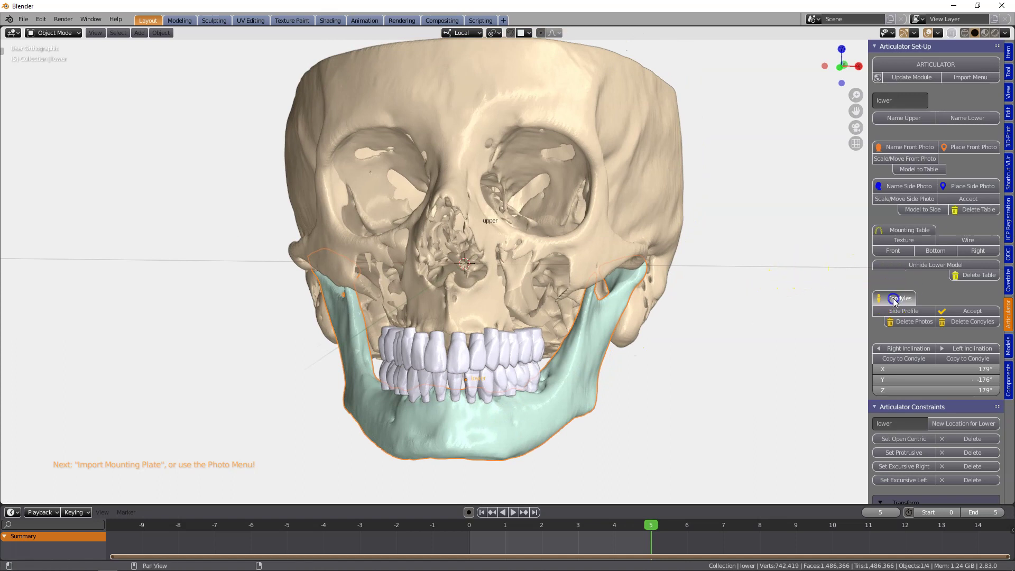
left_click(949, 35)
Lower the condyles to the jaw joints in the front view and move the pair closer together over the jaw's condylar heads.
left_click_drag(625, 171, 623, 267)
scroll(687, 295, "up", 2)
left_click_drag(676, 290, 680, 311)
scroll(680, 310, "up", 2)
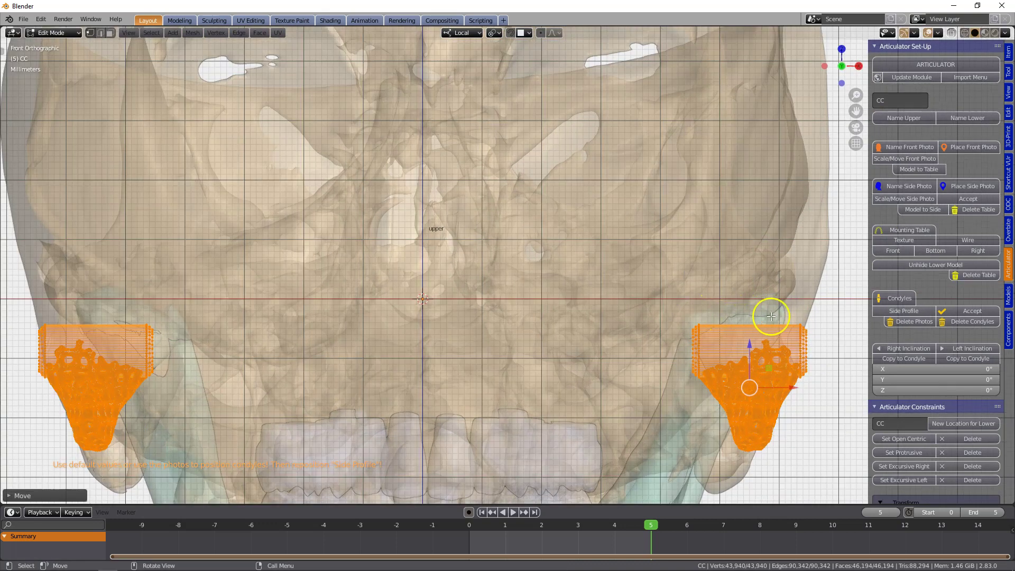
left_click_drag(752, 342, 753, 336)
left_click_drag(790, 382, 754, 384)
scroll(398, 317, "down", 1)
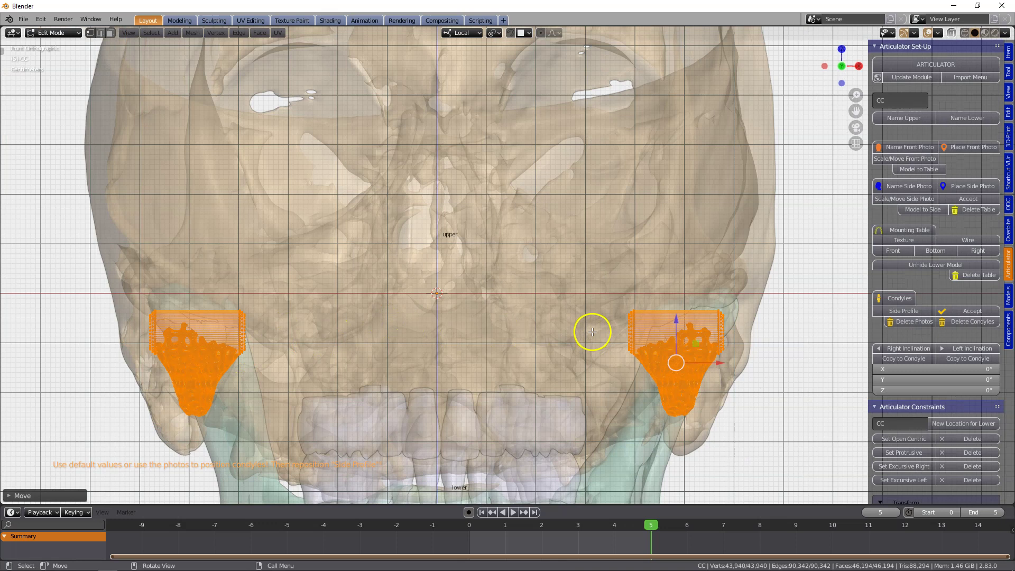
scroll(503, 339, "down", 1)
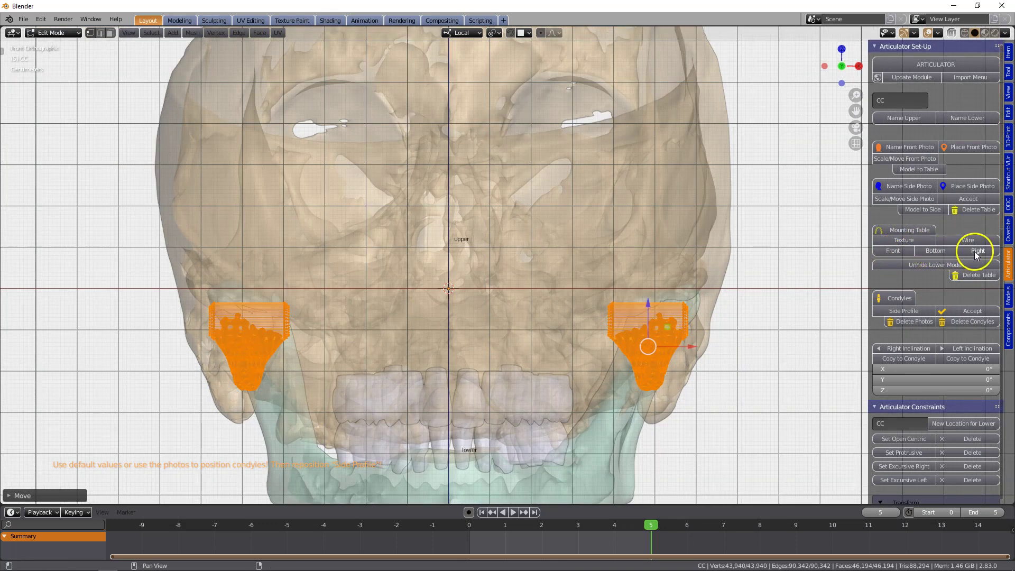
Position the condyles over the jaw's condylar head in the side profile and accept their placement.
left_click(913, 309)
left_click_drag(693, 347, 502, 362)
scroll(523, 359, "up", 3)
left_click_drag(548, 404, 550, 401)
scroll(571, 374, "down", 4)
scroll(606, 324, "up", 2)
left_click(973, 311)
Apply the preset right inclination to the guide above the right condyle.
middle_click_drag(364, 327, 353, 325)
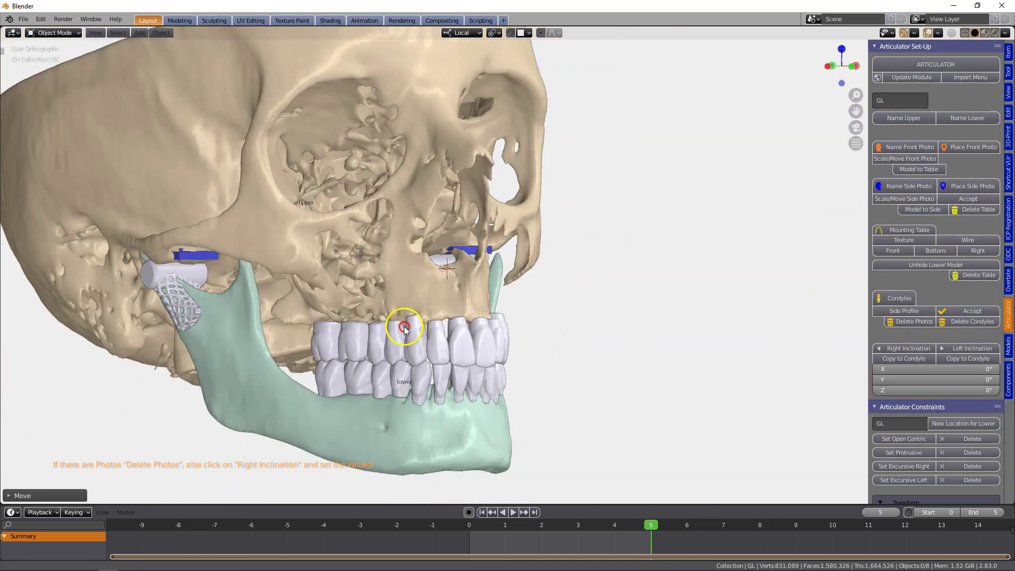
middle_click_drag(264, 321, 739, 322, "shift")
scroll(644, 280, "up", 3)
middle_click_drag(636, 269, 377, 303, "shift")
scroll(376, 303, "up", 1)
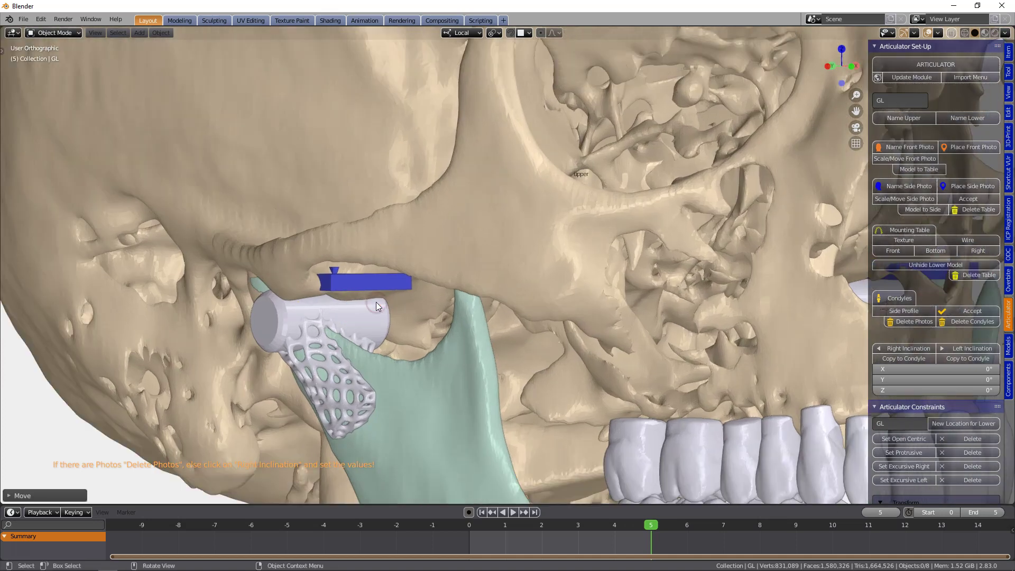
left_click(909, 348)
Hide the condyles and the lower jaw to inspect how the right condylar guide sits against the skull's joint socket.
middle_click_drag(426, 323, 479, 309)
scroll(319, 311, "up", 1)
middle_click_drag(319, 310, 468, 277, "shift")
scroll(470, 277, "up", 1)
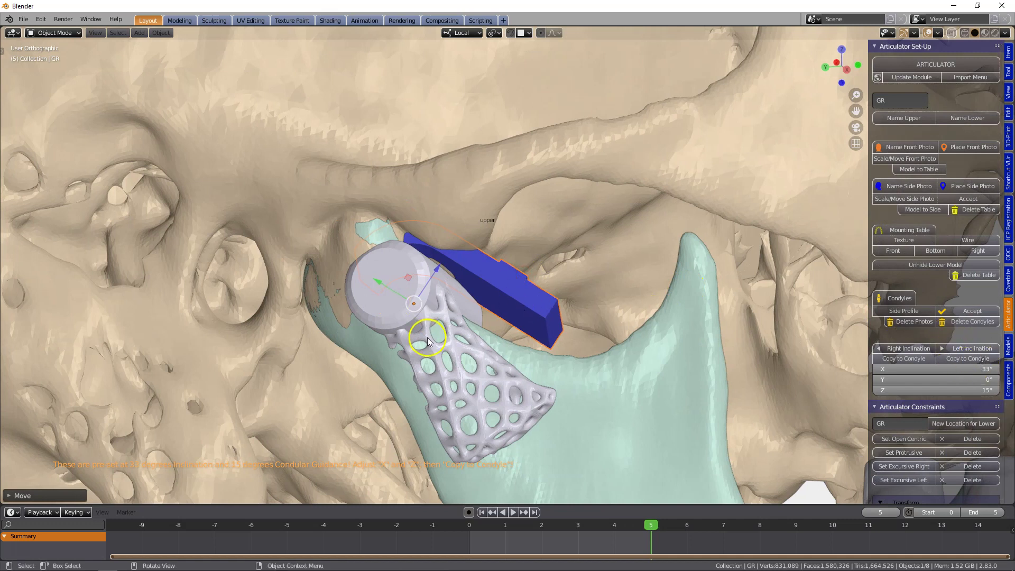
left_click(403, 288)
key("h")
left_click(536, 382)
key("h")
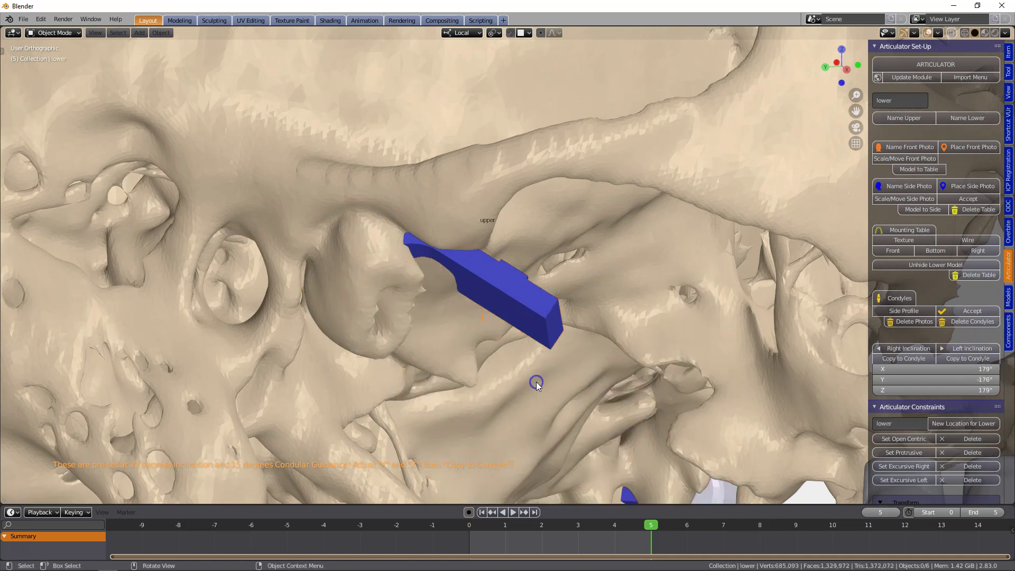
left_click(509, 314)
middle_click_drag(508, 314, 496, 291)
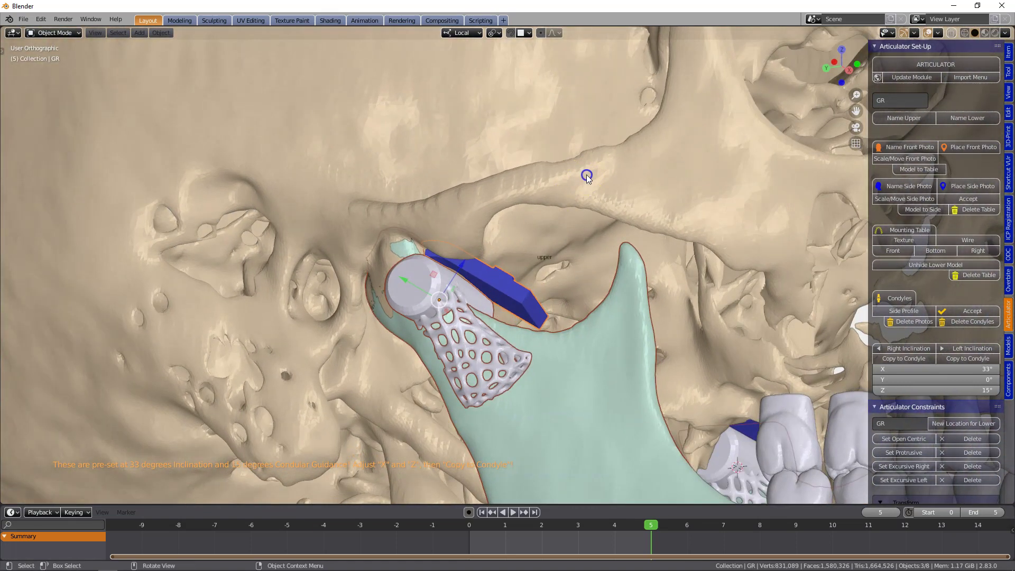
Hide the skull and examine from above how the right condylar guide sits over its condyle.
key("h")
middle_click_drag(584, 175, 505, 275)
left_click(578, 225)
middle_click_drag(638, 258, 510, 295, "shift")
middle_click_drag(589, 299, 565, 350)
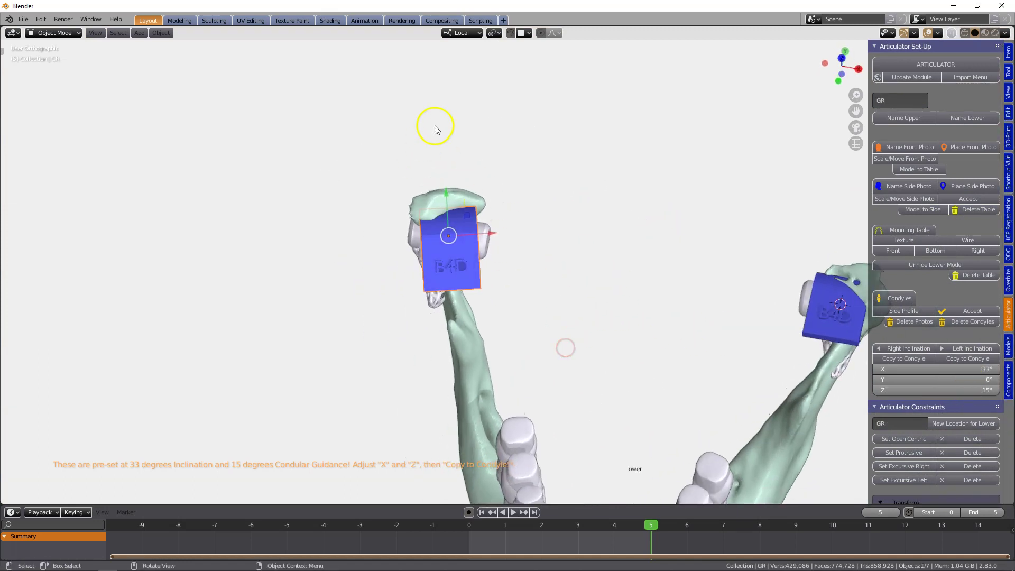
scroll(442, 154, "up", 4)
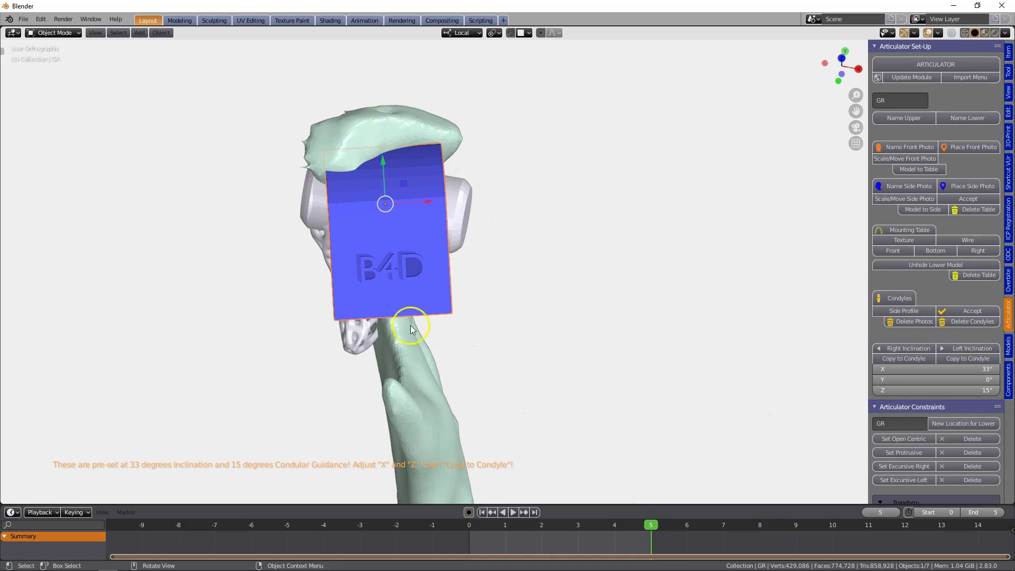
Try a different Z angle on the right condylar guide and set it back to 15°.
left_click_drag(947, 390, 965, 377)
left_click(947, 390)
type("15")
key("Return")
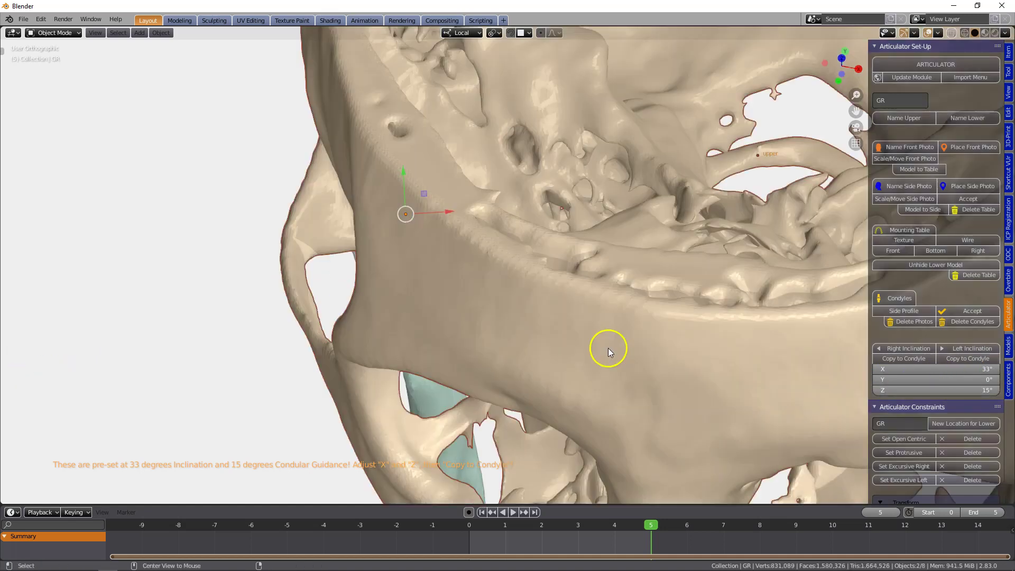
Try a steeper X inclination of about 40° on the right condylar guide in side view.
middle_click_drag(608, 348, 657, 264)
scroll(740, 239, "up", 2)
left_click_drag(946, 368, 994, 352)
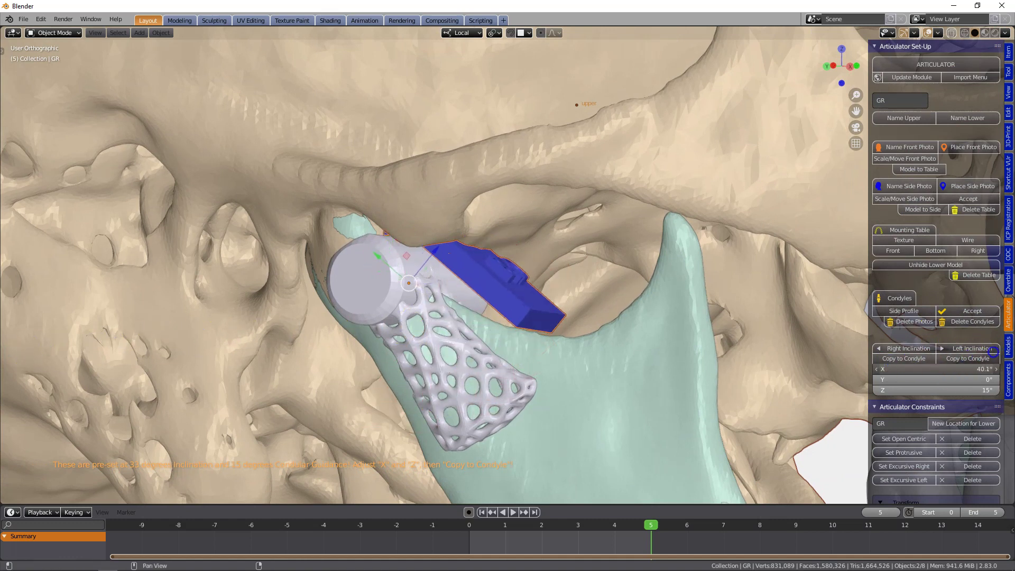
key("Escape")
scroll(713, 348, "down", 5)
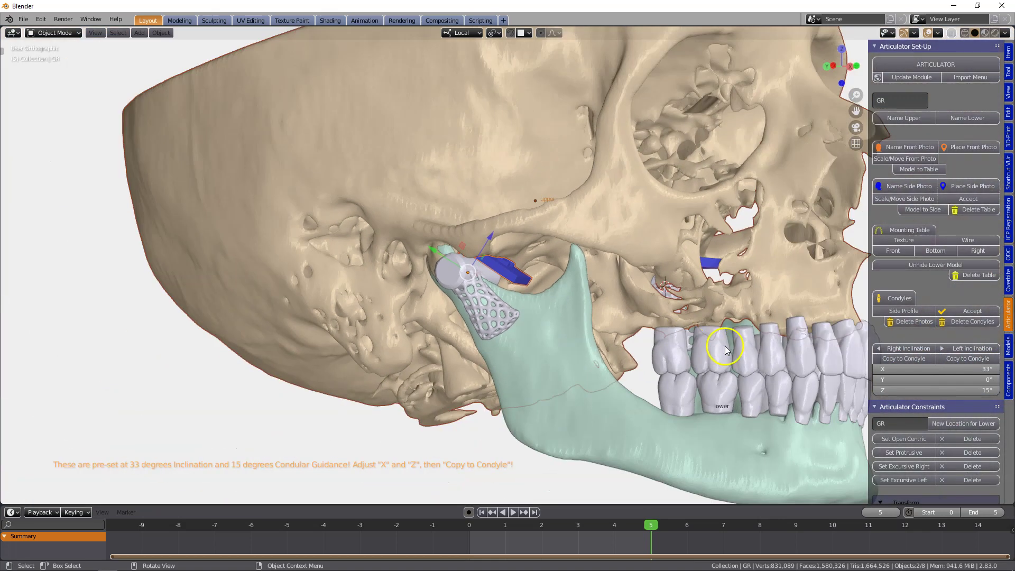
Copy the right guide's inclination to the right condyle.
middle_click_drag(725, 346, 568, 353)
middle_click_drag(437, 351, 587, 349)
scroll(449, 297, "up", 5)
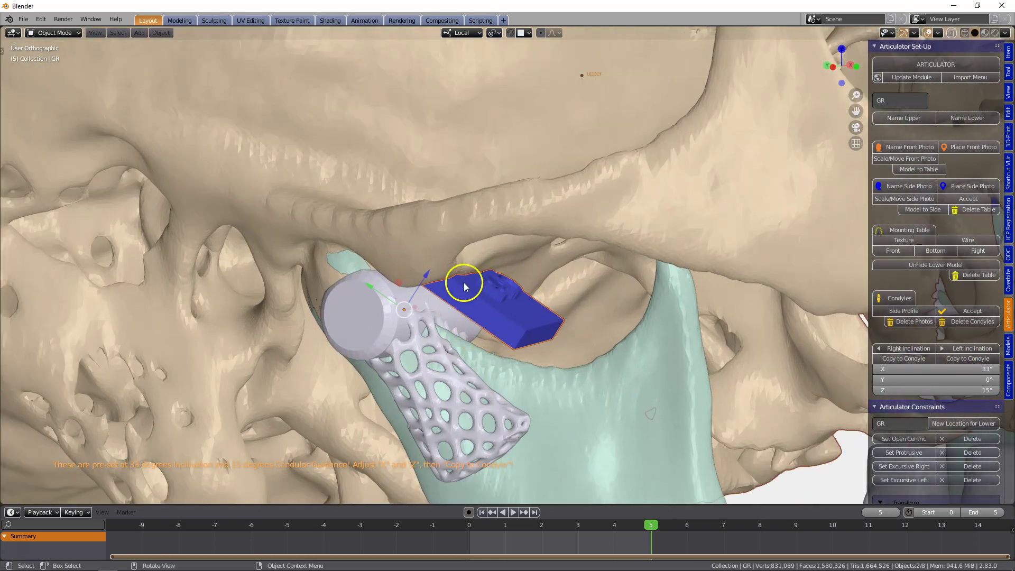
left_click(903, 356)
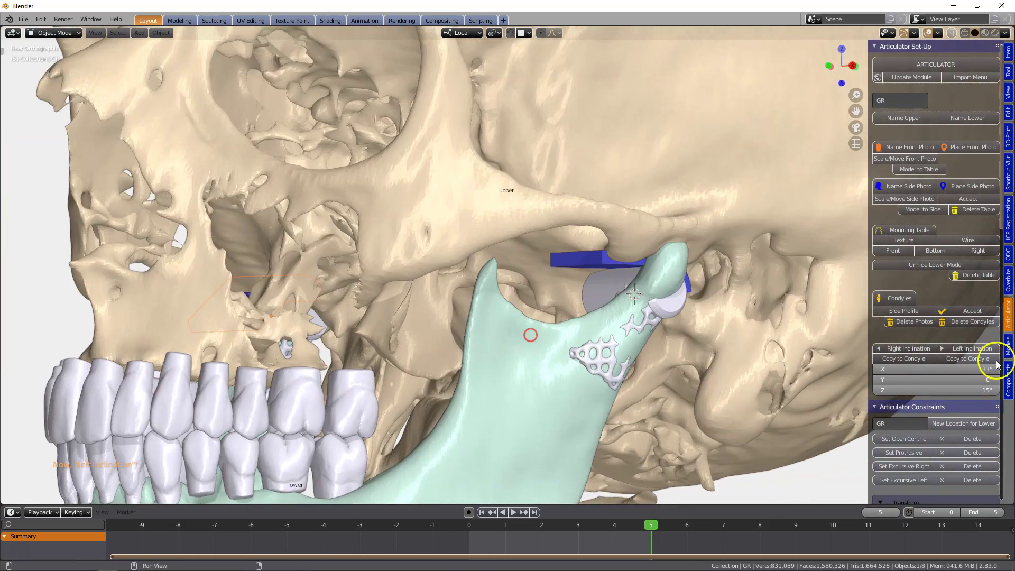
Apply the preset left inclination and copy it to the left condyle.
left_click(973, 348)
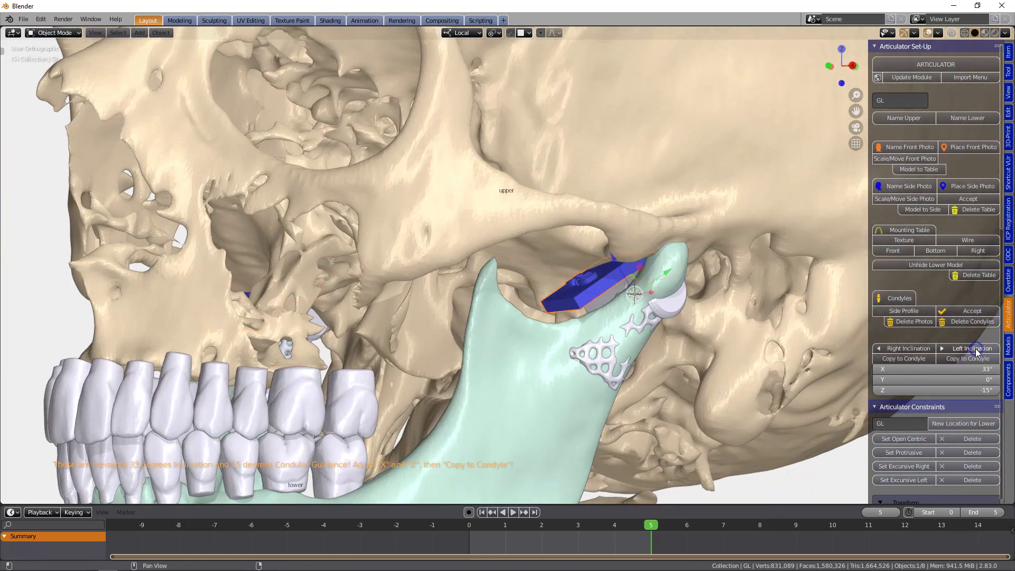
left_click(965, 357)
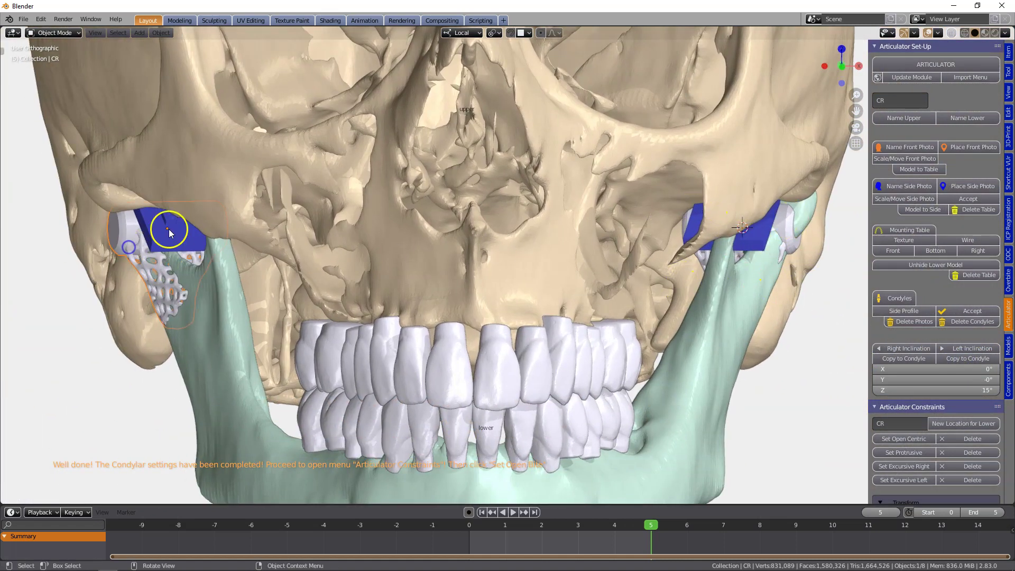
Select the condyle assemblies on both sides and shift them slightly along their local X axis.
left_click(760, 236, "shift")
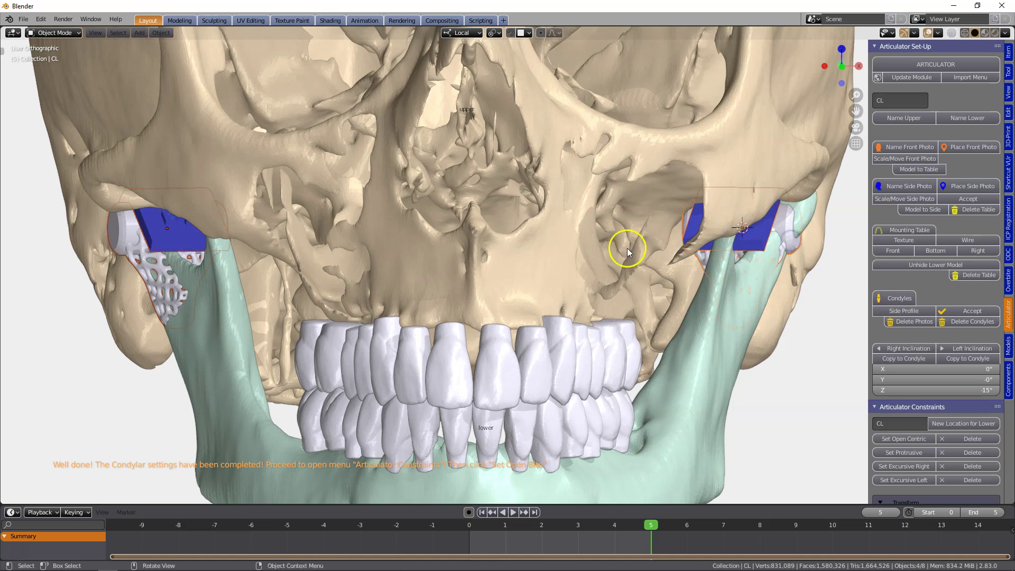
key("g")
key("x")
key("x")
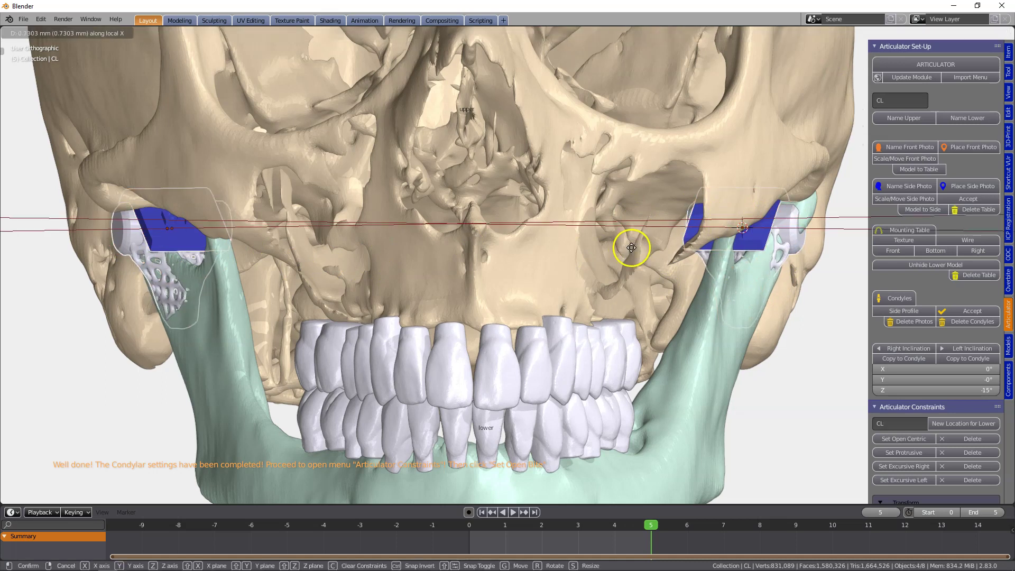
left_click(633, 248)
scroll(632, 247, "down", 3)
middle_click_drag(615, 262, 594, 268)
scroll(594, 270, "up", 2)
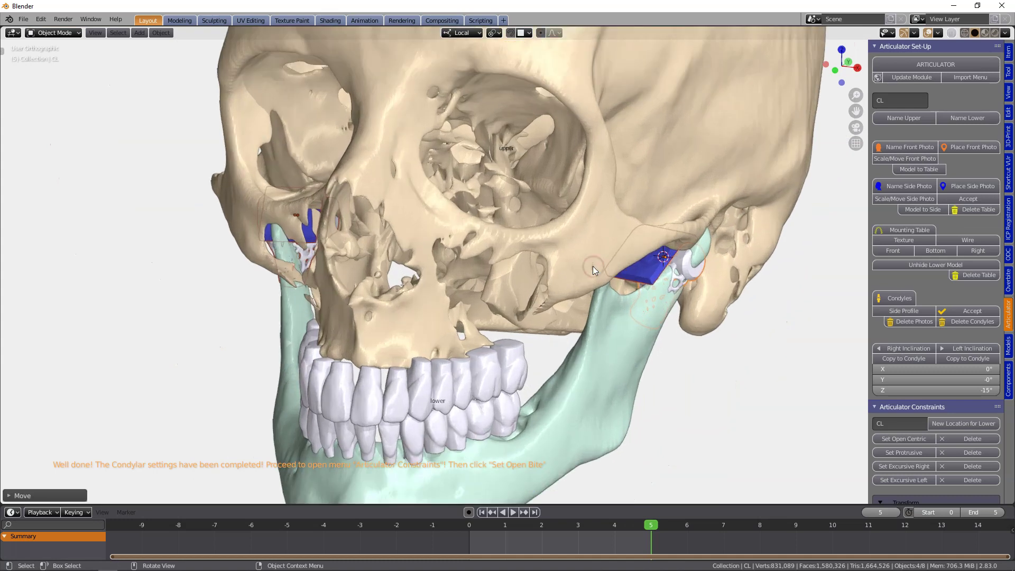
Set the open-centric constraint for the articulator.
scroll(946, 208, "down", 6)
scroll(947, 174, "down", 2)
middle_click_drag(639, 296, 624, 296)
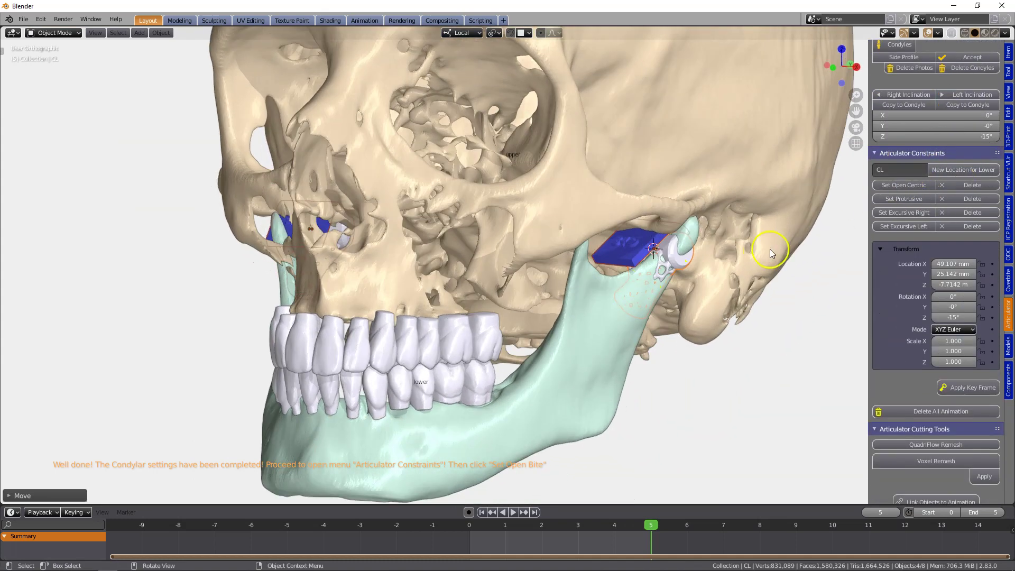
left_click(906, 185)
Examine the incisal pin and its round table in front of the teeth, and compare them with the tooth contacts.
middle_click_drag(569, 283, 706, 191)
middle_click_drag(510, 216, 388, 264)
scroll(556, 259, "up", 1)
mouse_move(478, 267)
middle_mouse_down()
mouse_move(480, 244)
mouse_move(475, 272)
middle_mouse_up()
scroll(475, 271, "down", 2)
mouse_move(321, 283)
middle_mouse_down()
mouse_move(348, 335)
mouse_move(512, 286)
middle_mouse_up()
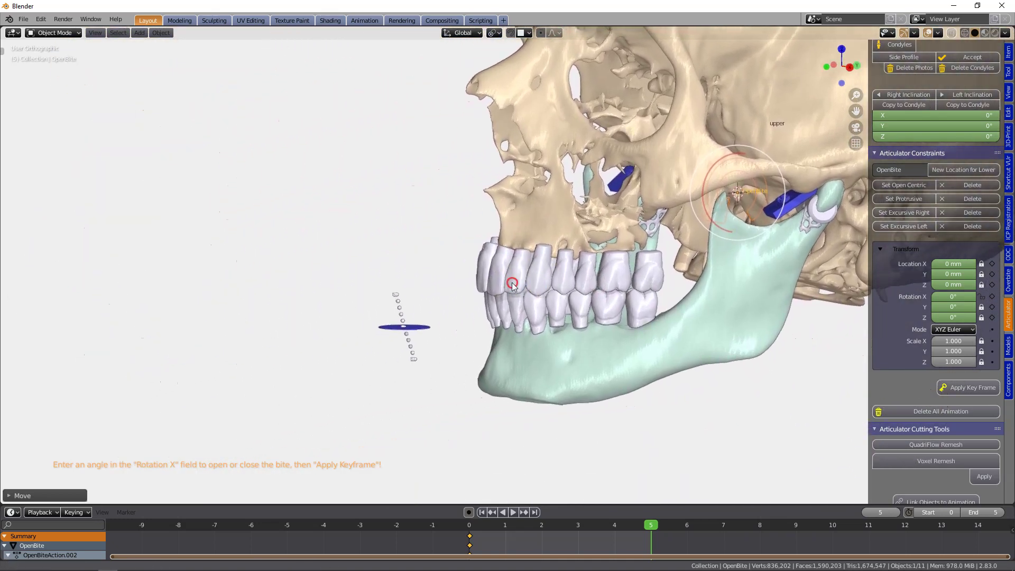
scroll(347, 335, "up", 5)
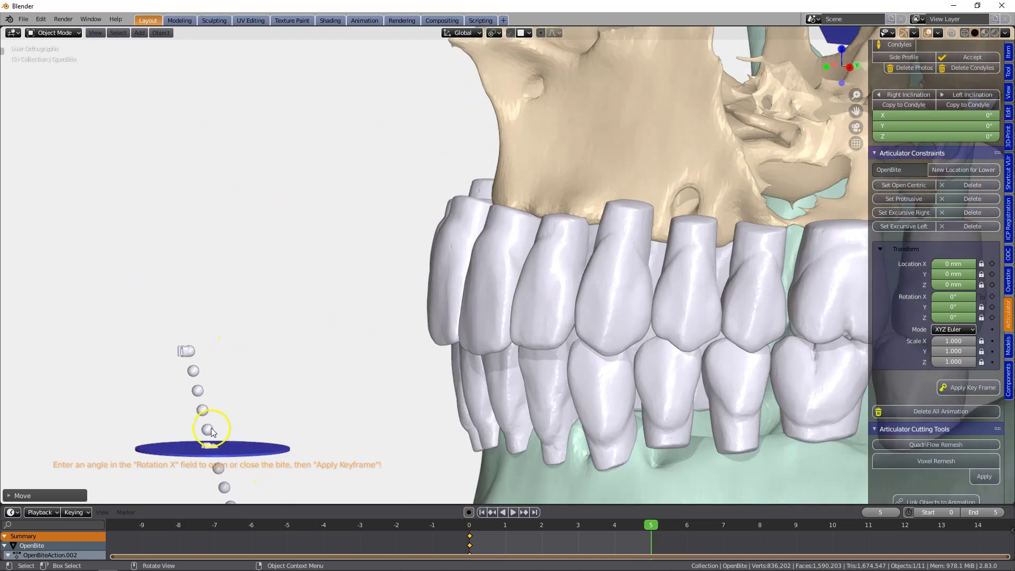
mouse_move(215, 426)
middle_mouse_down()
mouse_move(324, 356)
mouse_move(530, 321)
middle_mouse_up()
scroll(529, 321, "up", 4)
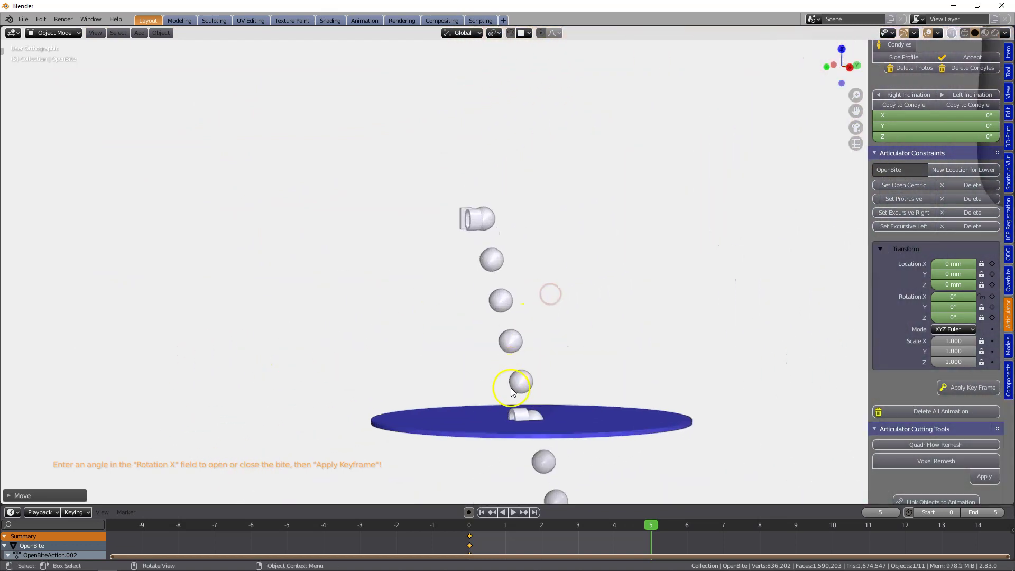
scroll(474, 225, "down", 5)
middle_click_drag(751, 251, 213, 294, "shift")
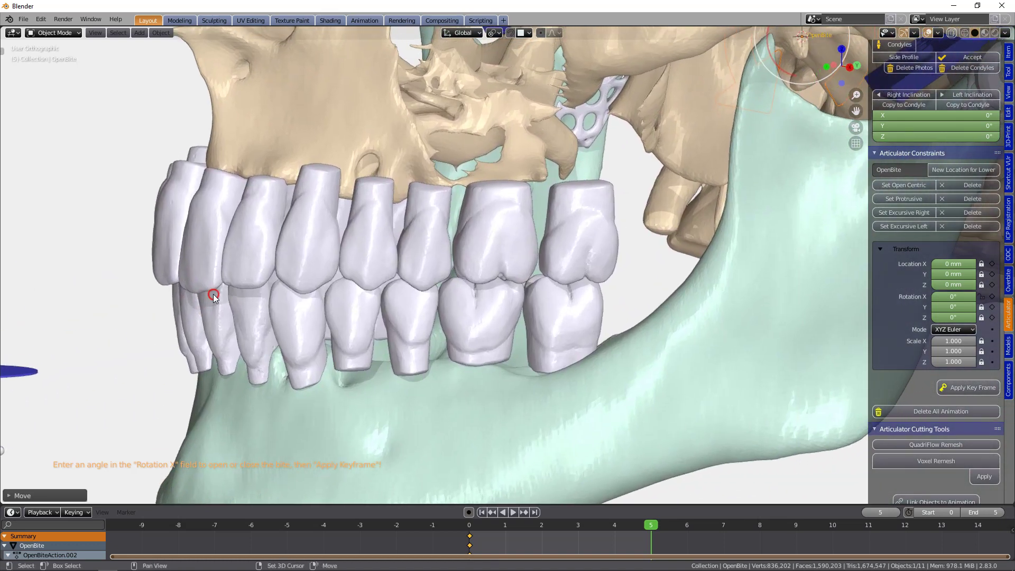
scroll(696, 282, "down", 1)
middle_click_drag(696, 282, 726, 333)
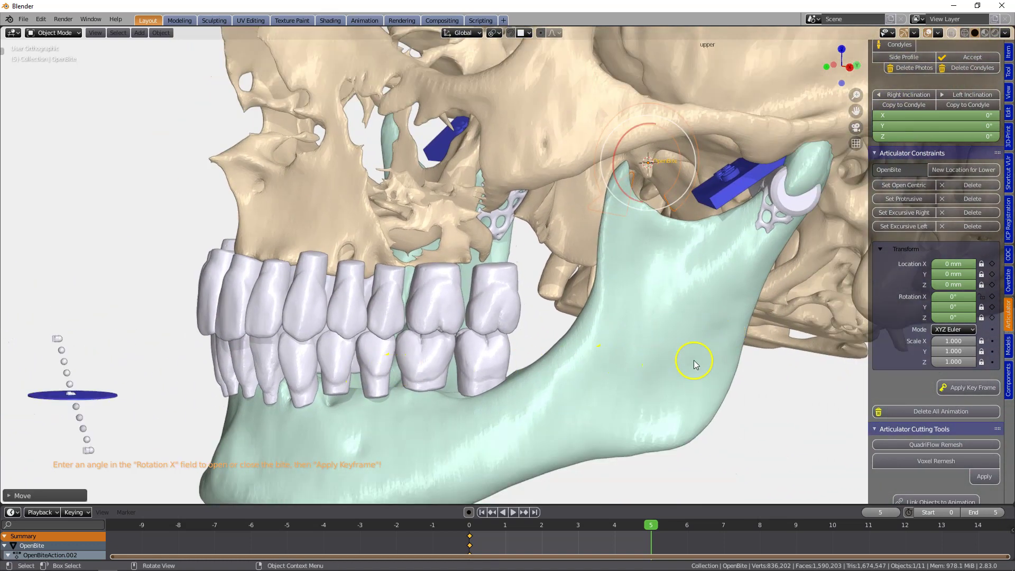
Set the open-bite control's X rotation to 1° and check the pin against its table.
type("1")
key("Return")
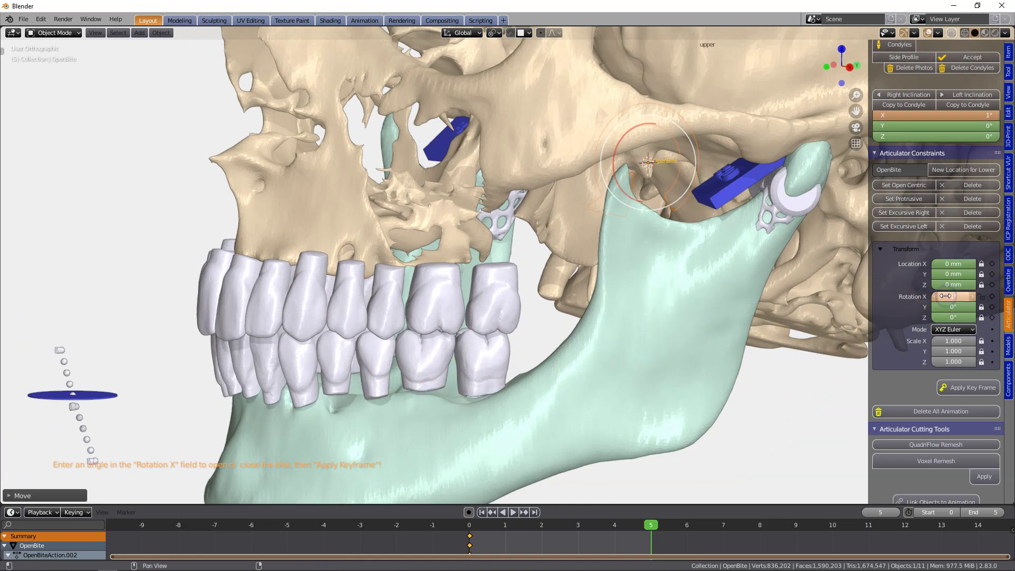
middle_click_drag(58, 396, 575, 327, "shift")
scroll(575, 330, "up", 3)
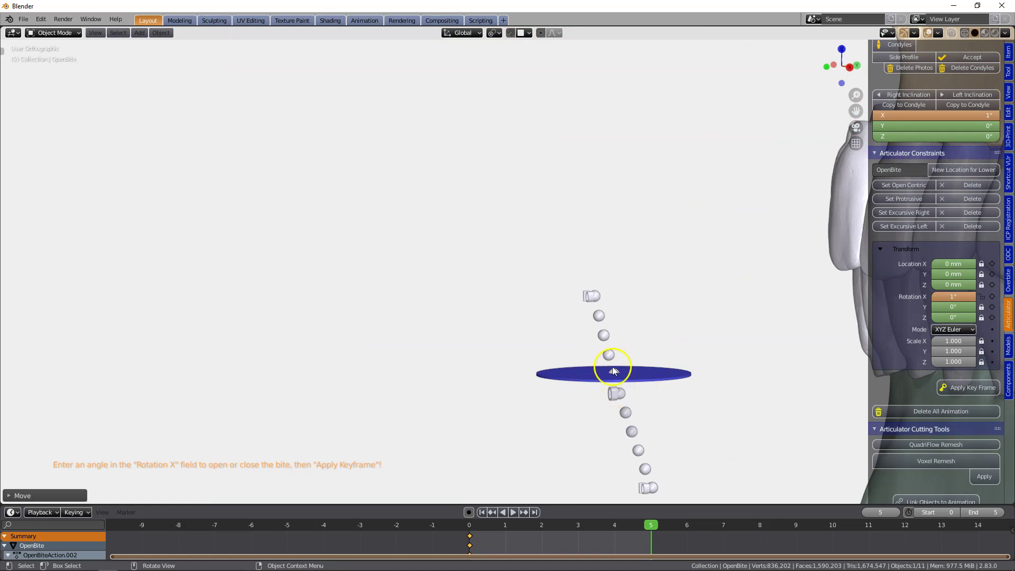
scroll(665, 334, "down", 2)
middle_click_drag(667, 332, 263, 348, "shift")
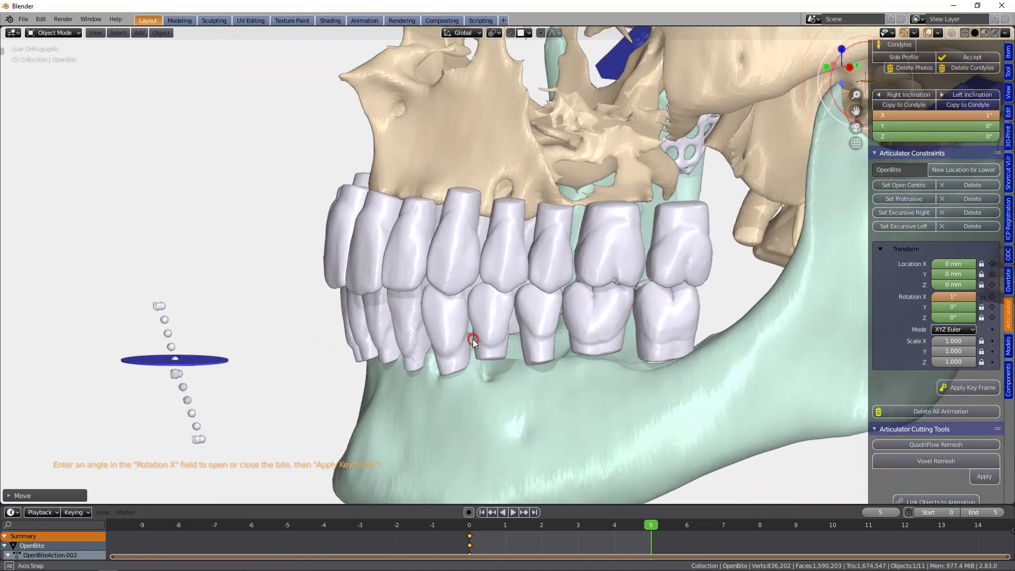
Open the bite further with an X rotation of 3° and check the lower teeth against the jaw.
middle_click_drag(484, 376, 470, 328, "shift")
key("Return")
middle_click_drag(151, 321, 154, 324)
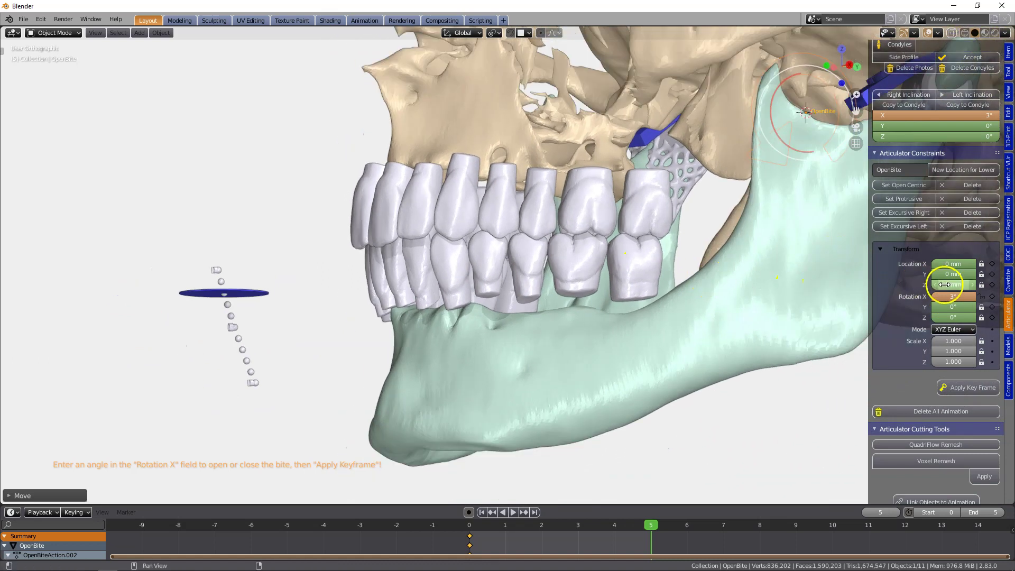
left_click_drag(947, 297, 948, 270)
scroll(749, 318, "down", 1)
middle_click_drag(635, 325, 595, 321)
Select the lower teeth and link them to the animation of the lower jaw.
left_click(566, 299)
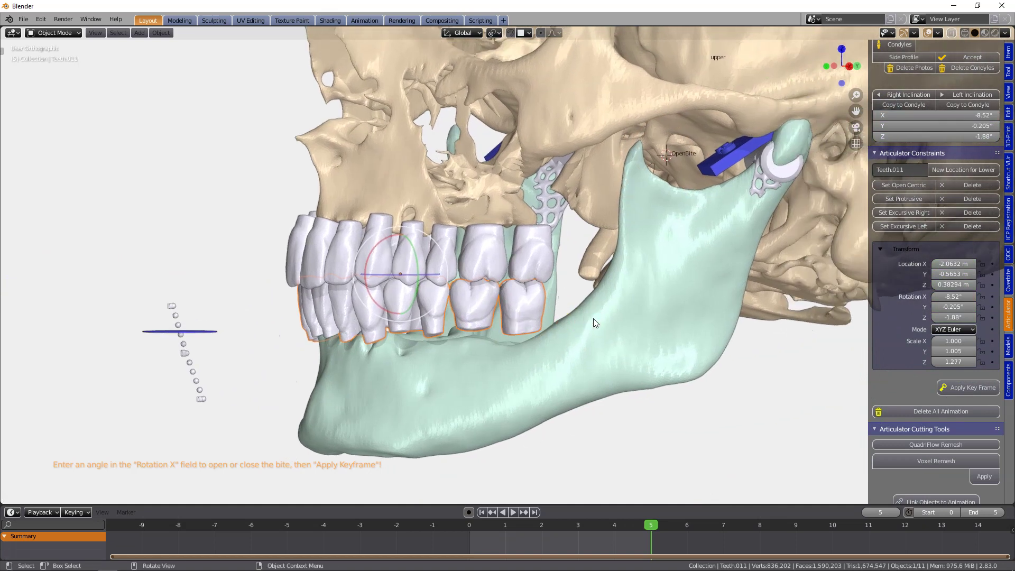
left_click(532, 314)
scroll(964, 291, "down", 15)
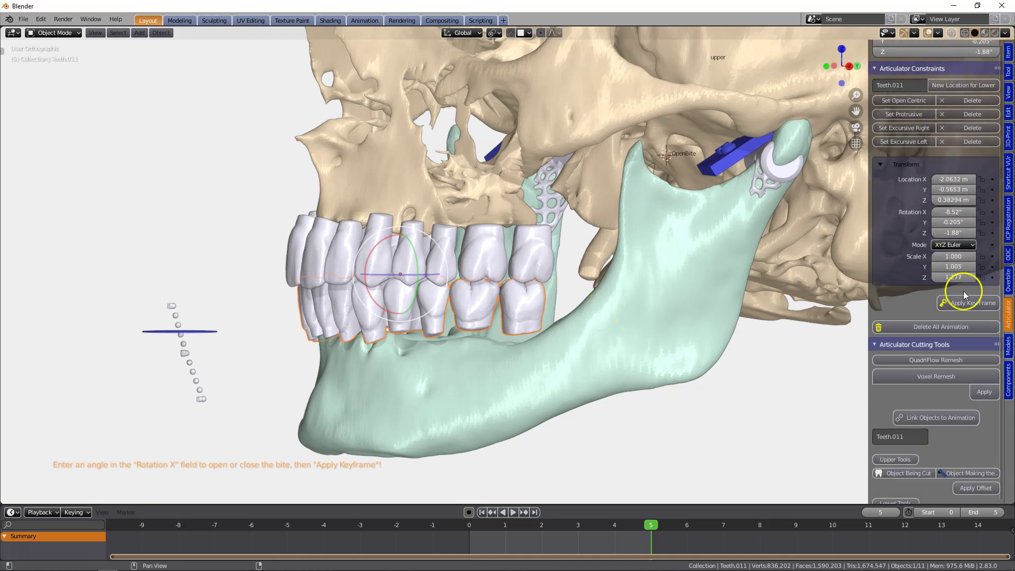
scroll(930, 264, "up", 4)
left_click(894, 225)
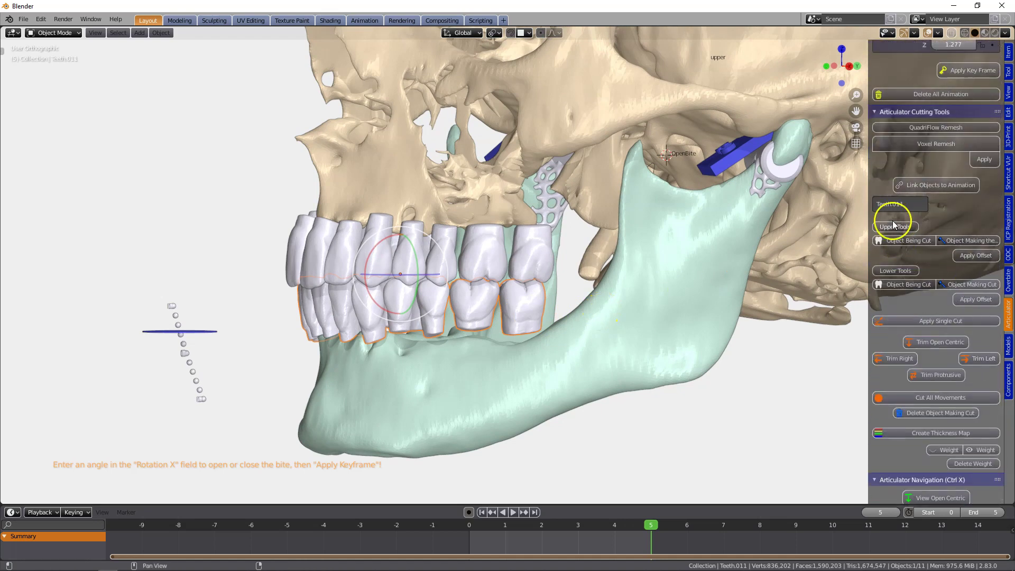
left_click(946, 185)
Return the animation to frame 0 and select the open-bite control from underneath the skull.
left_click(471, 529)
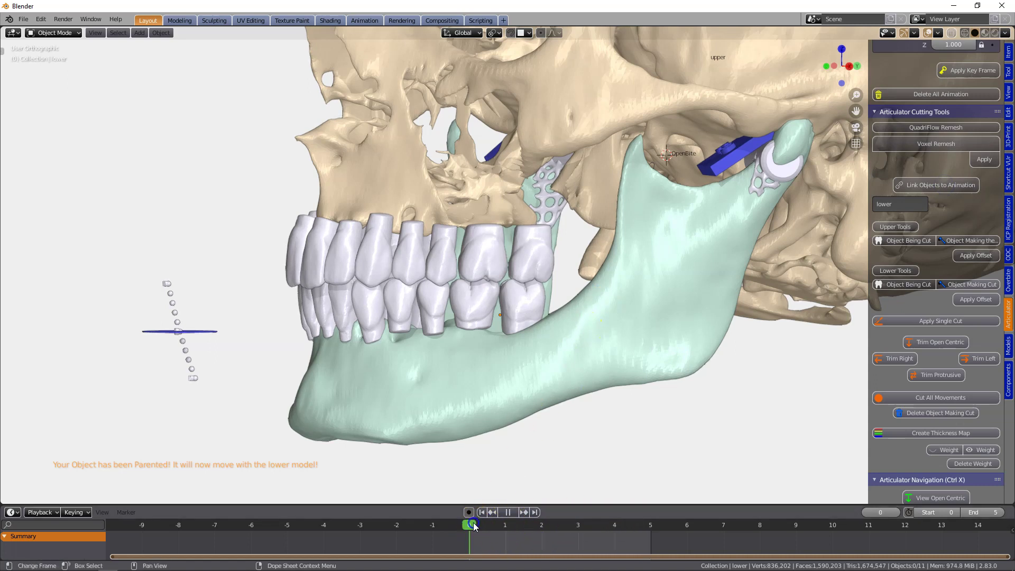
key("space")
scroll(585, 442, "down", 1)
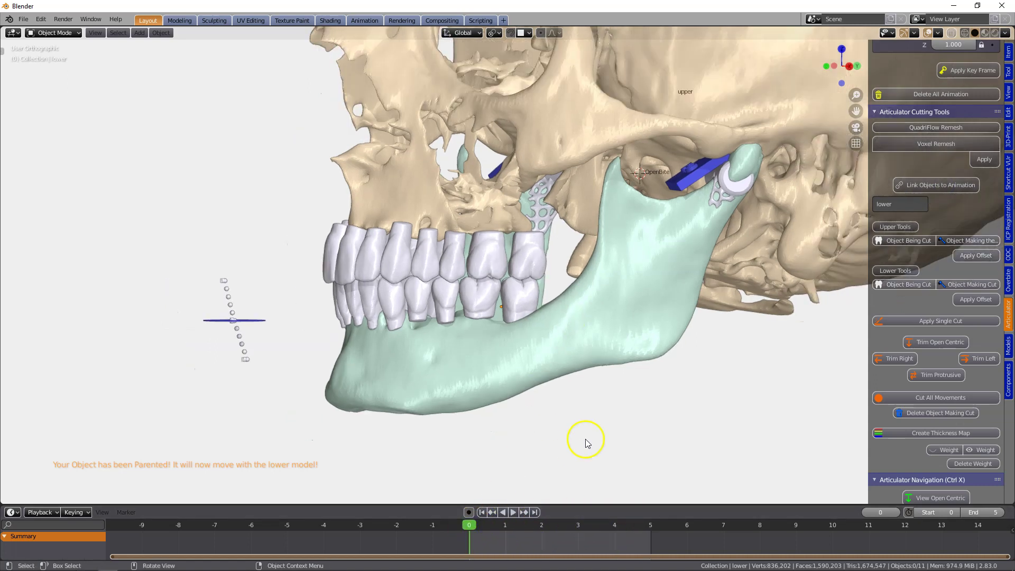
middle_click_drag(616, 386, 524, 264)
scroll(544, 379, "up", 6)
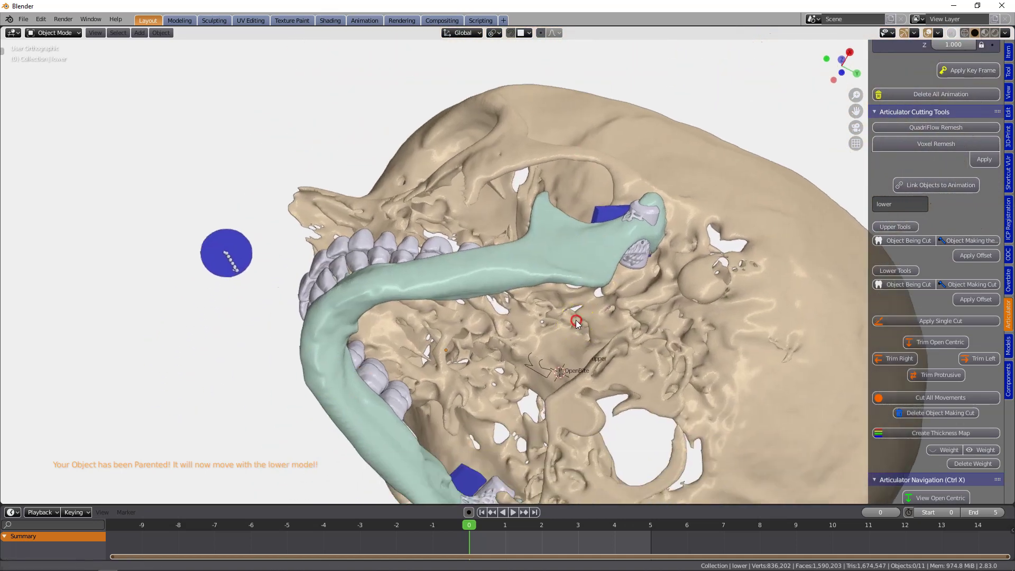
left_click(564, 417)
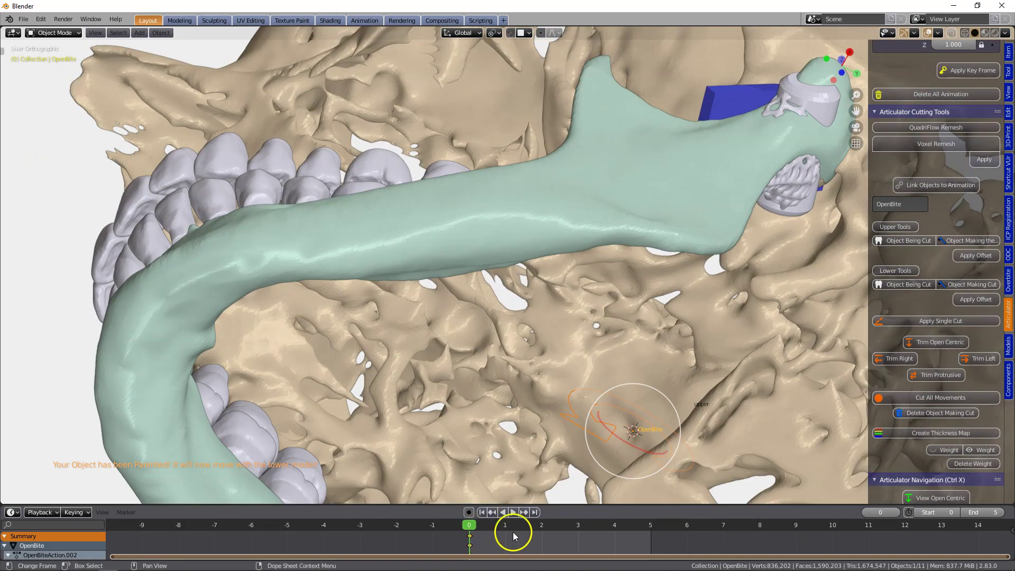
Enlarge the timeline area and move the animation to frame 5.
left_click_drag(537, 505, 538, 400)
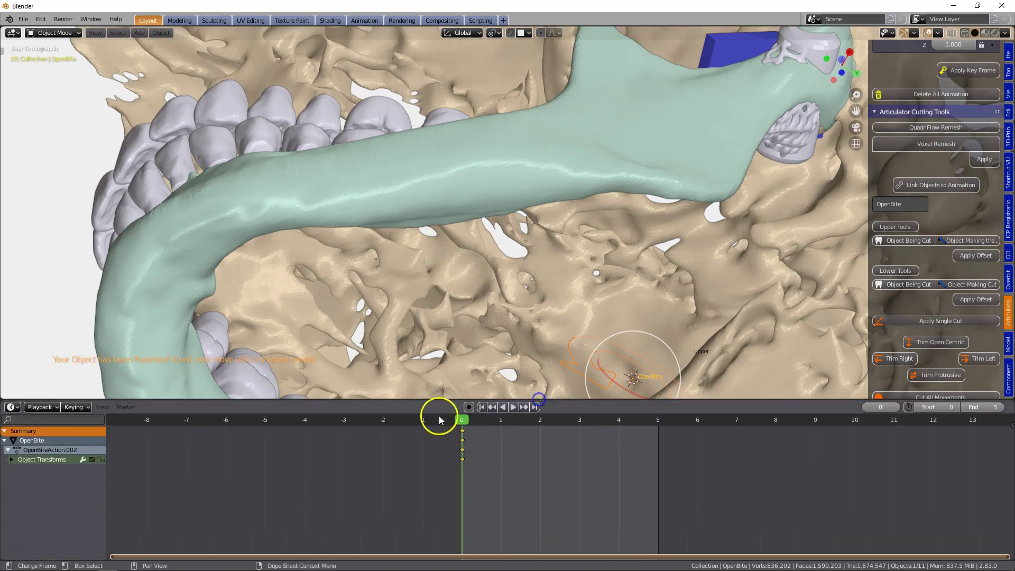
scroll(650, 339, "down", 5)
left_click(505, 408)
Bring the whole skull into side view and widen the sidebar showing the open-bite transform values.
middle_click_drag(634, 358, 619, 386)
scroll(927, 263, "up", 5)
scroll(925, 259, "up", 8)
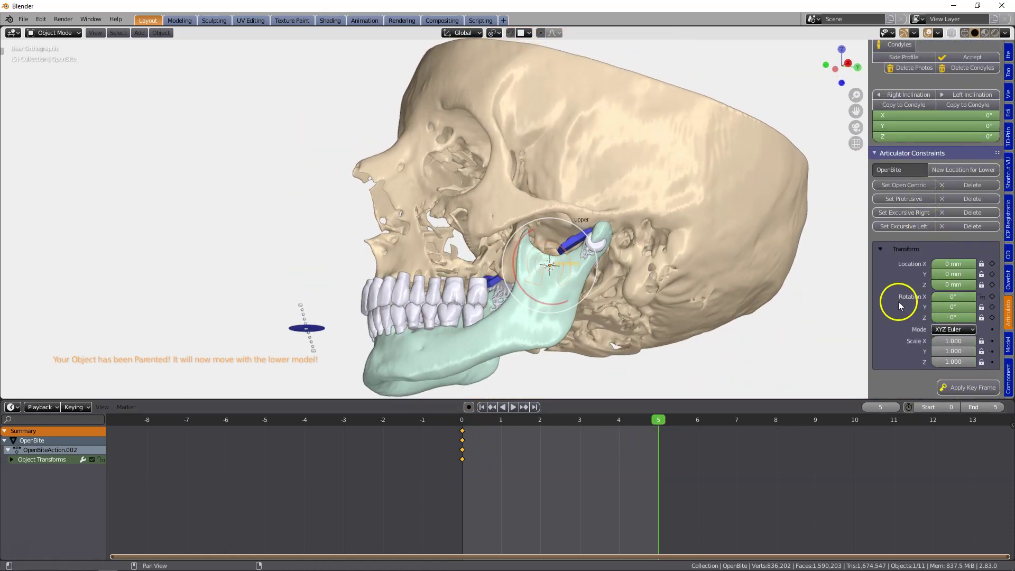
left_click_drag(867, 305, 760, 313)
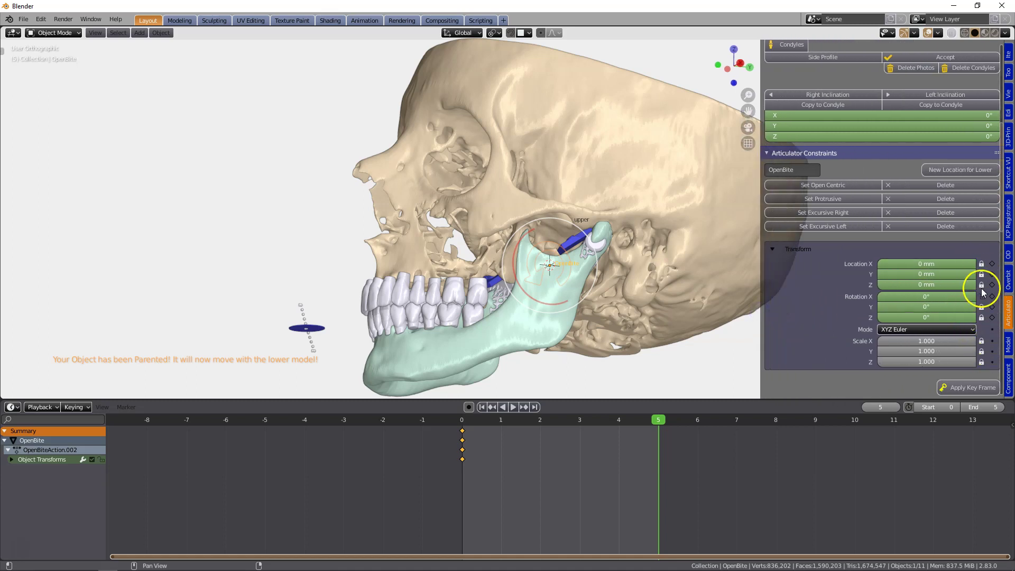
Open the bite to an X rotation of about 18.3° and reduce the timeline's height.
left_click_drag(920, 296, 947, 296)
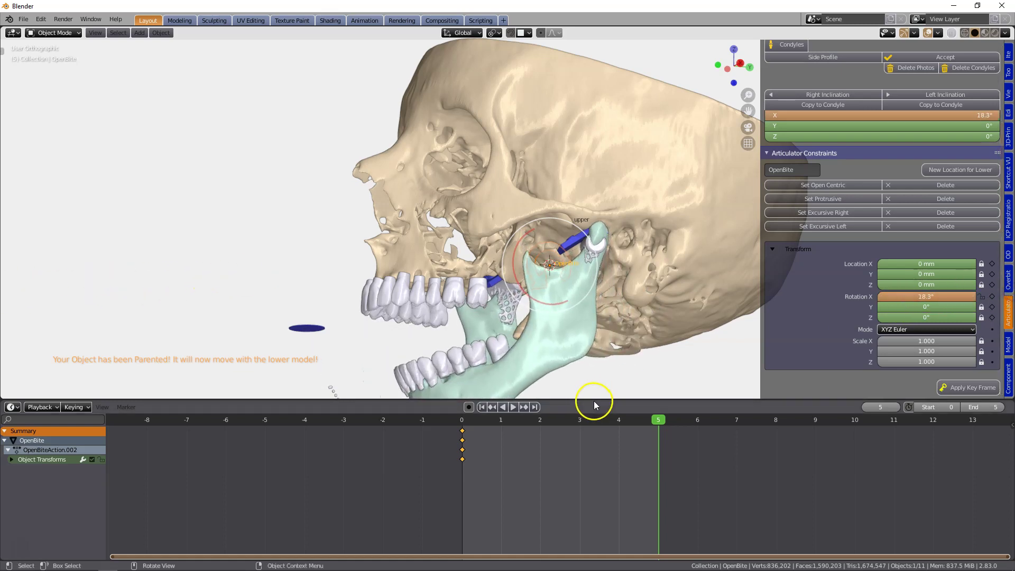
left_click_drag(594, 400, 594, 484)
Vary the open bite's X rotation down to about 5.5° and check the gap between the teeth.
left_click_drag(917, 297, 23, 292)
middle_click_drag(370, 327, 391, 288)
scroll(587, 330, "up", 2)
left_click_drag(929, 296, 751, 312)
scroll(667, 322, "down", 1)
middle_click_drag(666, 322, 651, 281)
scroll(437, 341, "up", 2)
scroll(661, 282, "down", 1)
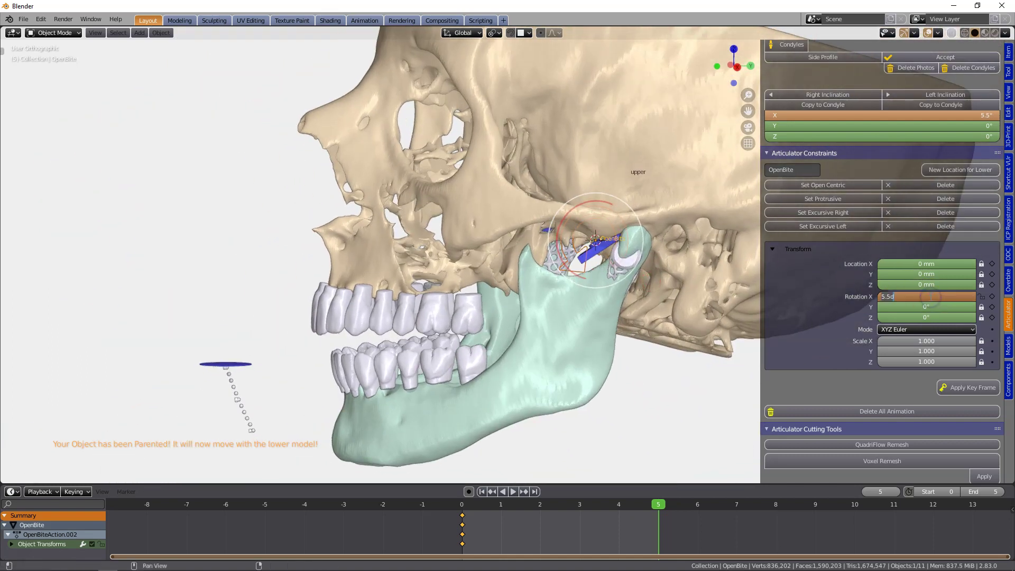
Try an open-bite X rotation of 3°, and settle on 2° for a smaller gap between the teeth.
type("3")
key("Return")
scroll(460, 351, "up", 3)
middle_click_drag(461, 342, 535, 280)
key("Return")
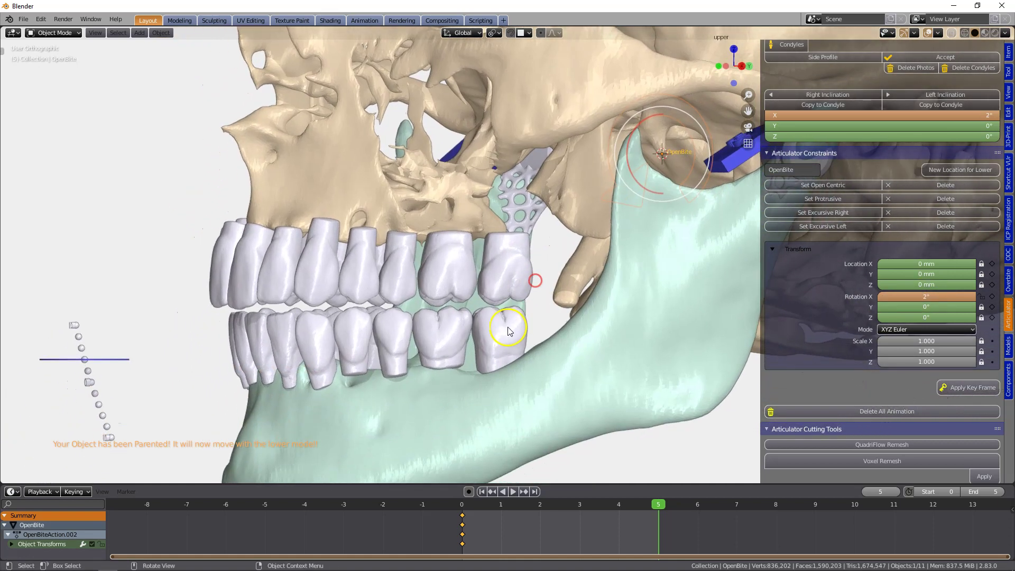
Select the upper teeth and create a thickness map on them measured against the lower teeth.
scroll(507, 331, "up", 6)
left_click(506, 306)
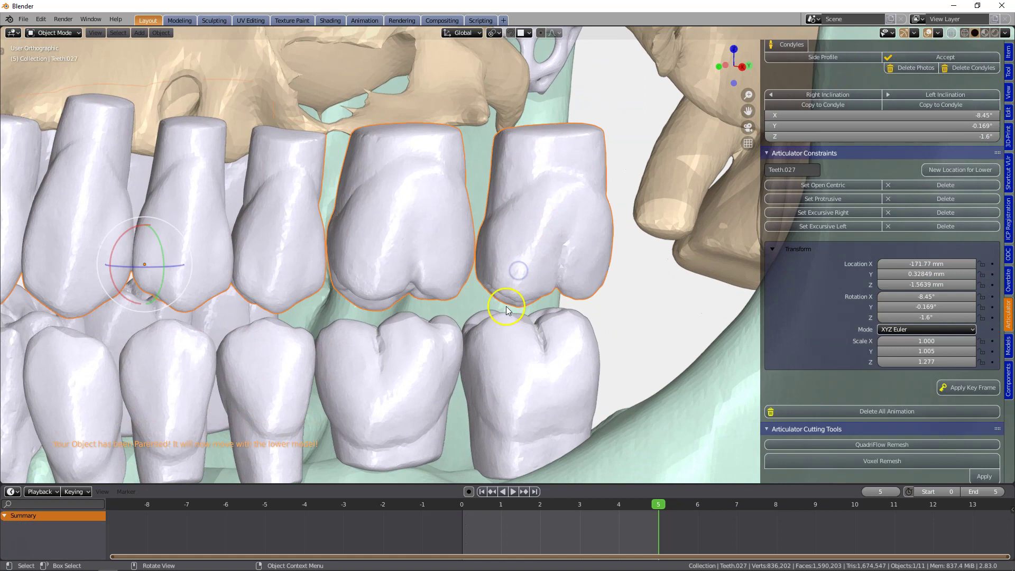
scroll(890, 322, "down", 15)
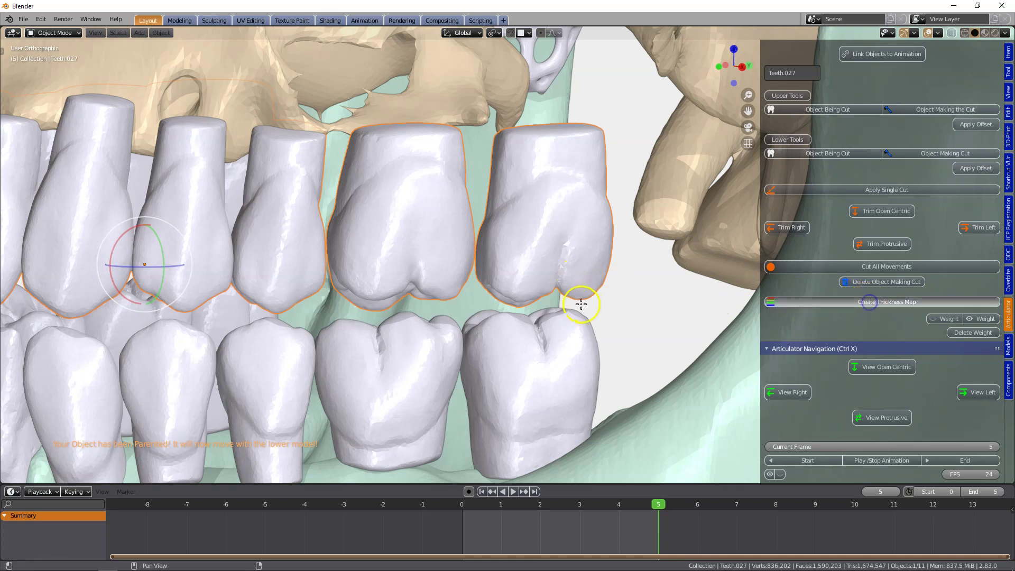
left_click(569, 351)
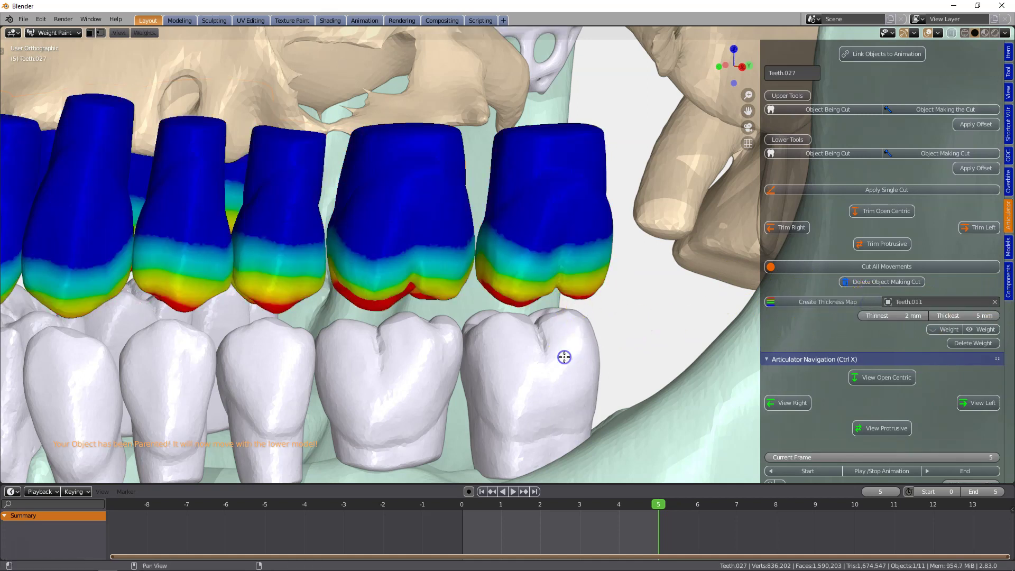
scroll(498, 321, "up", 2)
middle_click_drag(554, 298, 533, 316)
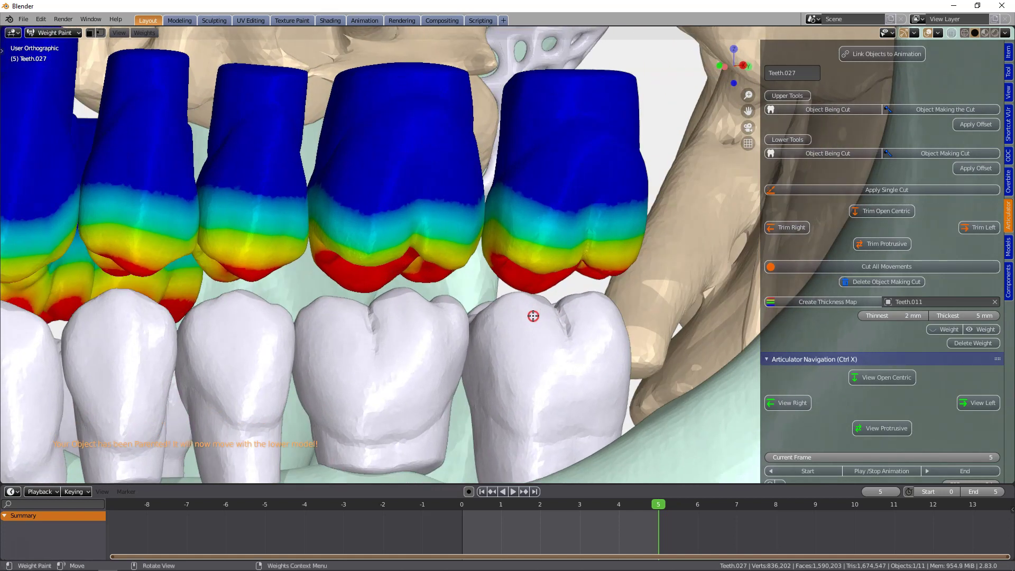
Try thinnest limits of 0.9, 1.3 and 1.4 mm for the thickness map and compare the upper teeth's colouring.
left_click_drag(907, 316, 884, 313)
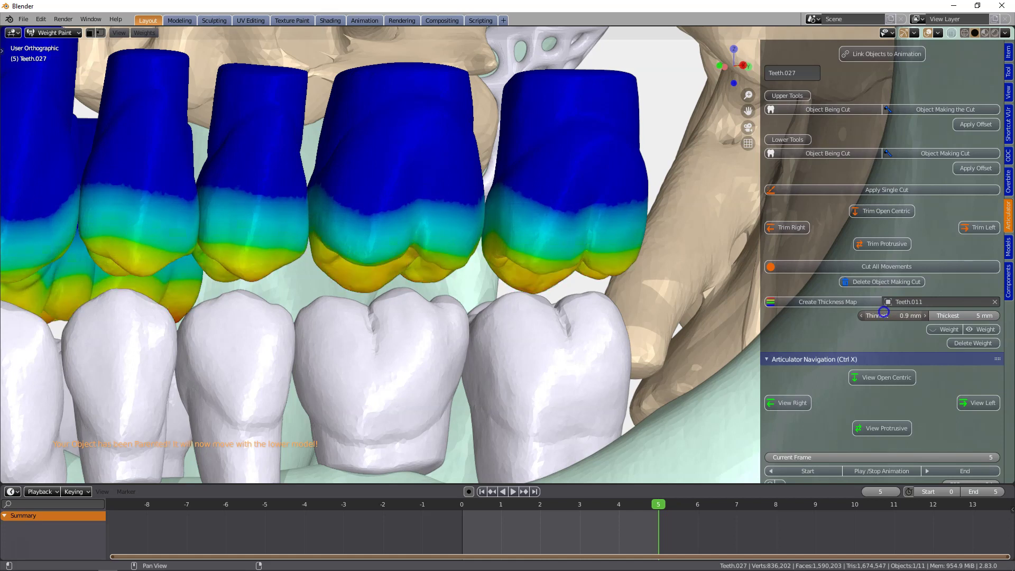
left_click(927, 316)
scroll(537, 317, "up", 6)
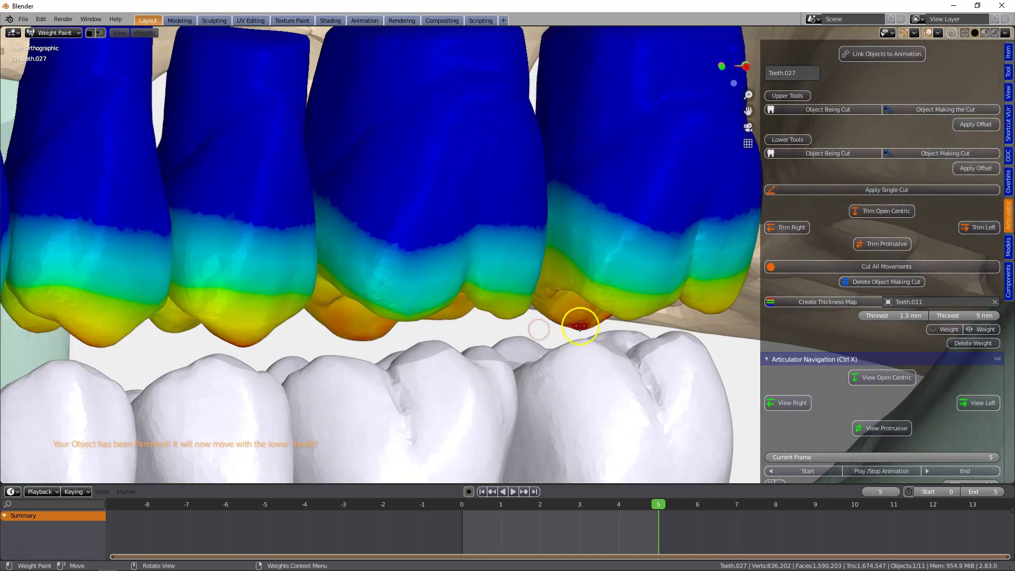
scroll(580, 331, "down", 3)
middle_click_drag(297, 349, 672, 325)
scroll(380, 322, "down", 2)
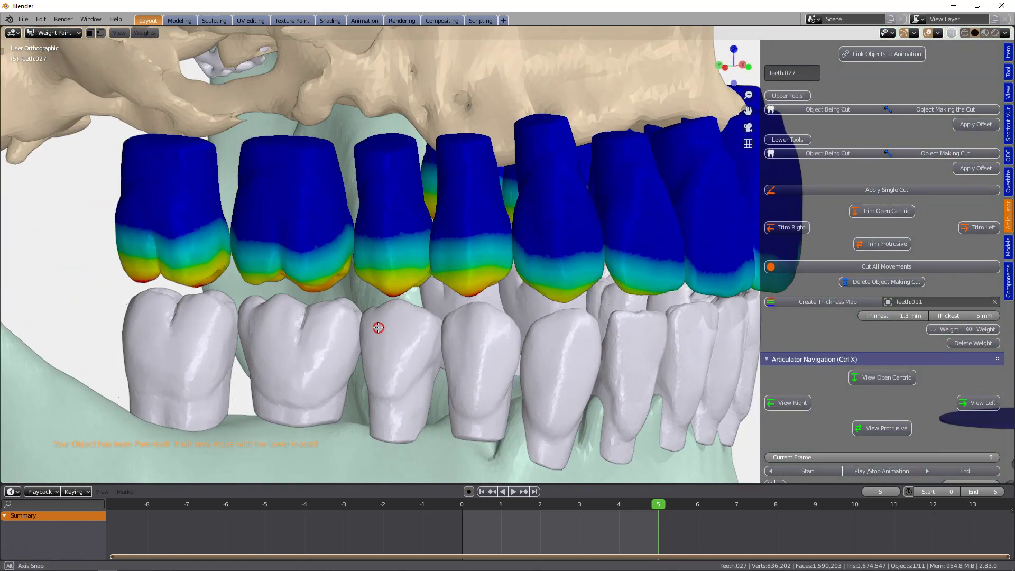
scroll(559, 305, "up", 4)
middle_click_drag(552, 281, 552, 258)
left_click_drag(901, 315, 900, 314)
middle_click_drag(530, 336, 364, 330)
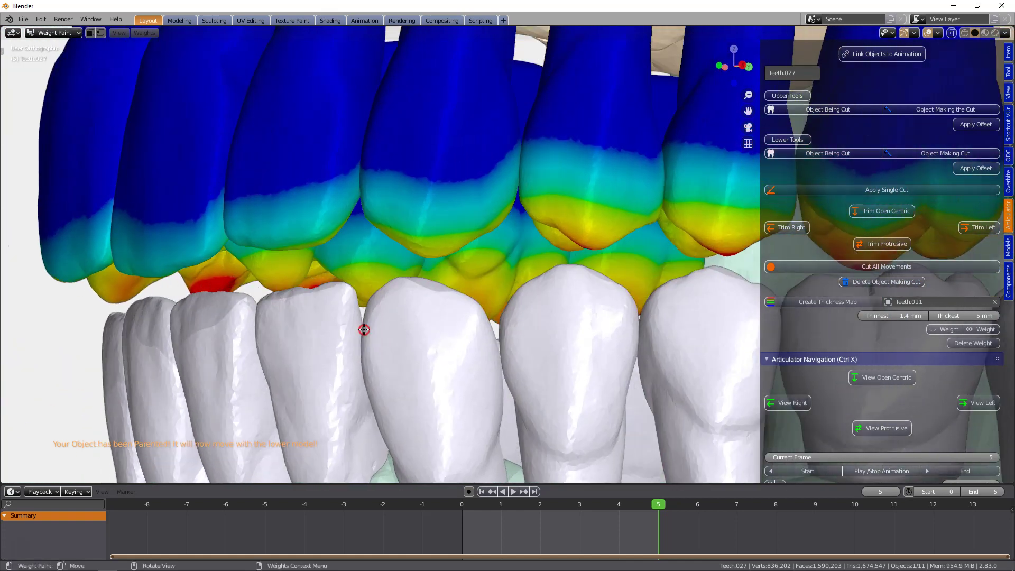
scroll(364, 329, "down", 4)
middle_click_drag(546, 329, 368, 340, "shift")
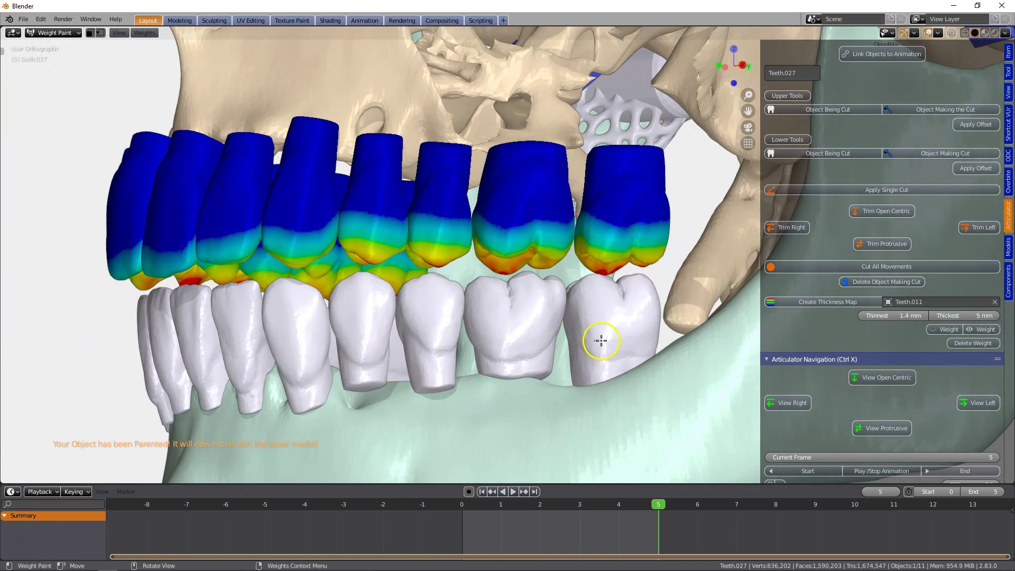
Inspect the coloured upper teeth from below and the side, and exit their weight display.
scroll(893, 335, "up", 20)
middle_click_drag(714, 337, 713, 288)
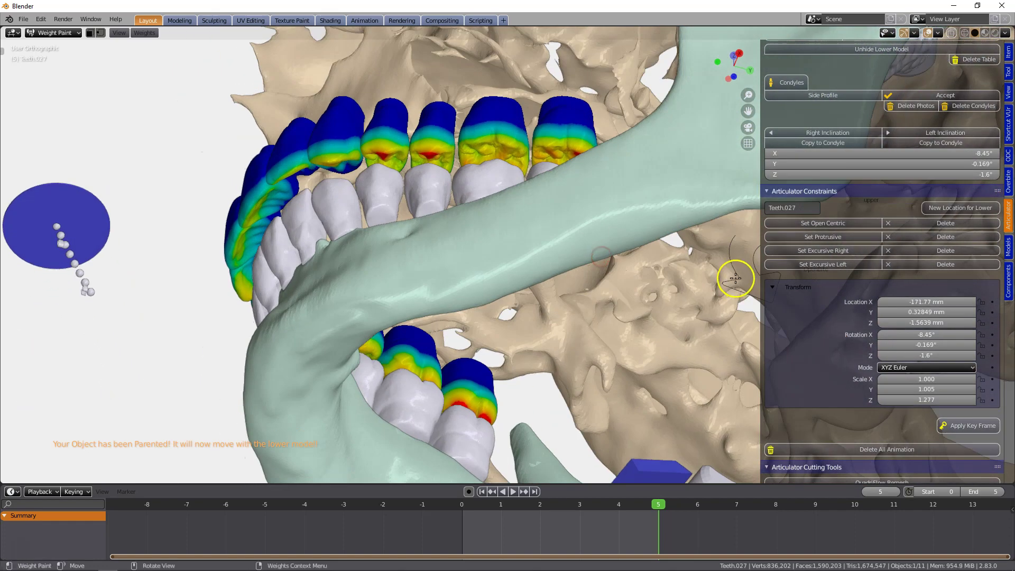
middle_click_drag(590, 279, 613, 363)
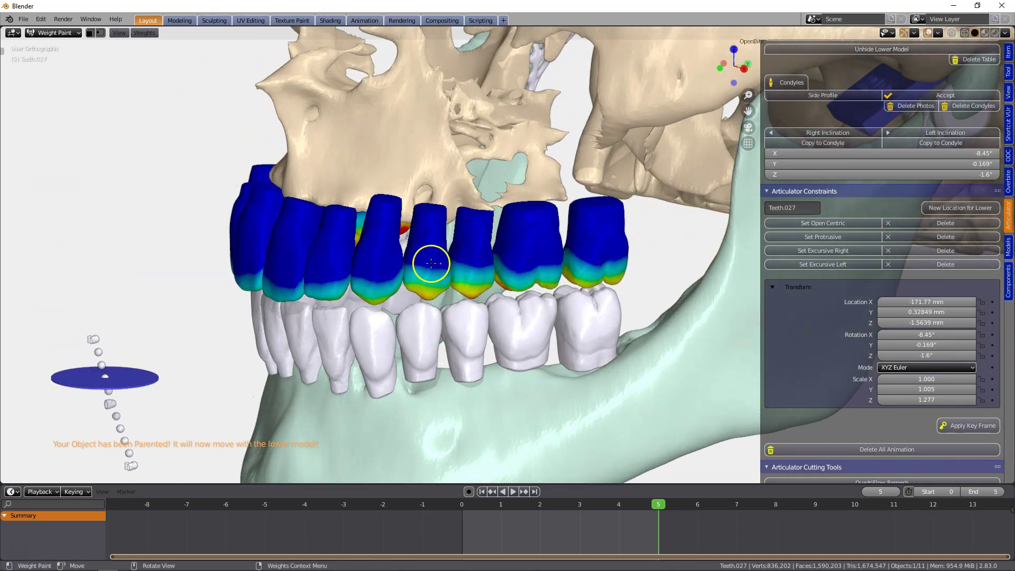
scroll(976, 385, "down", 14)
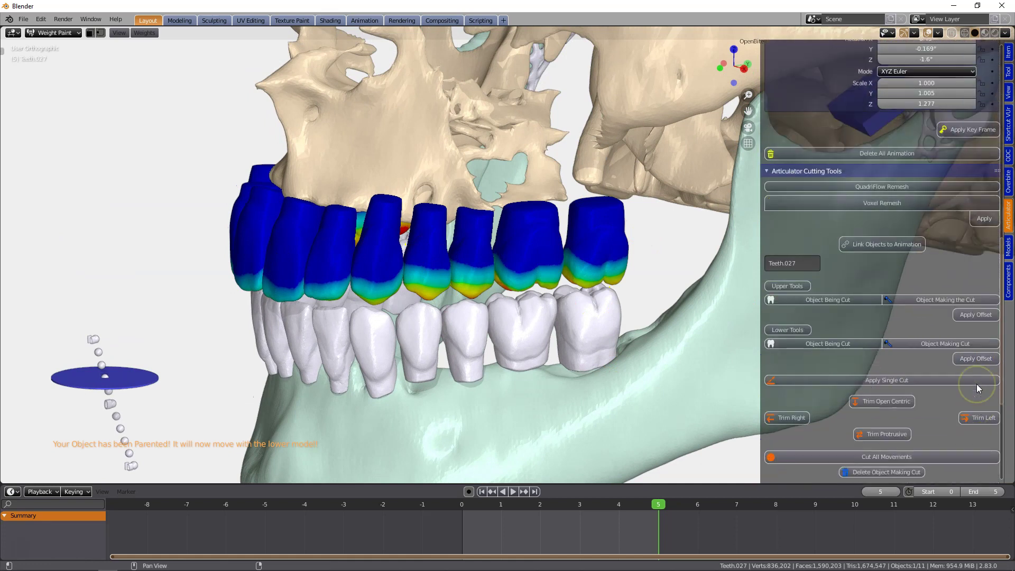
scroll(976, 384, "down", 9)
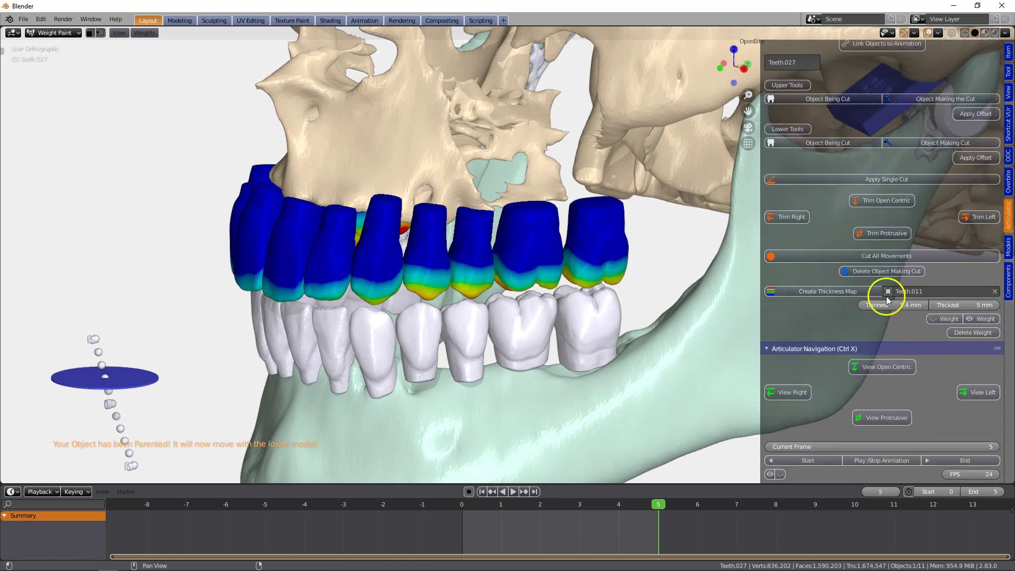
left_click(949, 320)
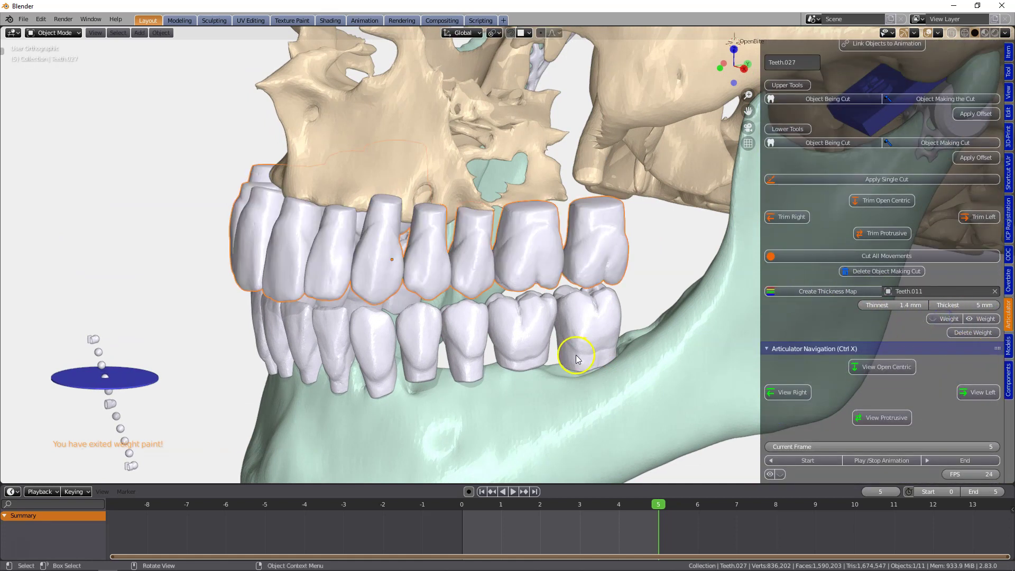
Select the OpenBite control near the jaw joint and set its X rotation to 3°.
scroll(962, 286, "up", 20)
scroll(962, 286, "up", 1)
middle_click_drag(688, 222, 617, 85)
left_click(641, 354)
middle_click_drag(650, 229, 555, 252)
middle_click_drag(608, 324, 619, 244, "shift")
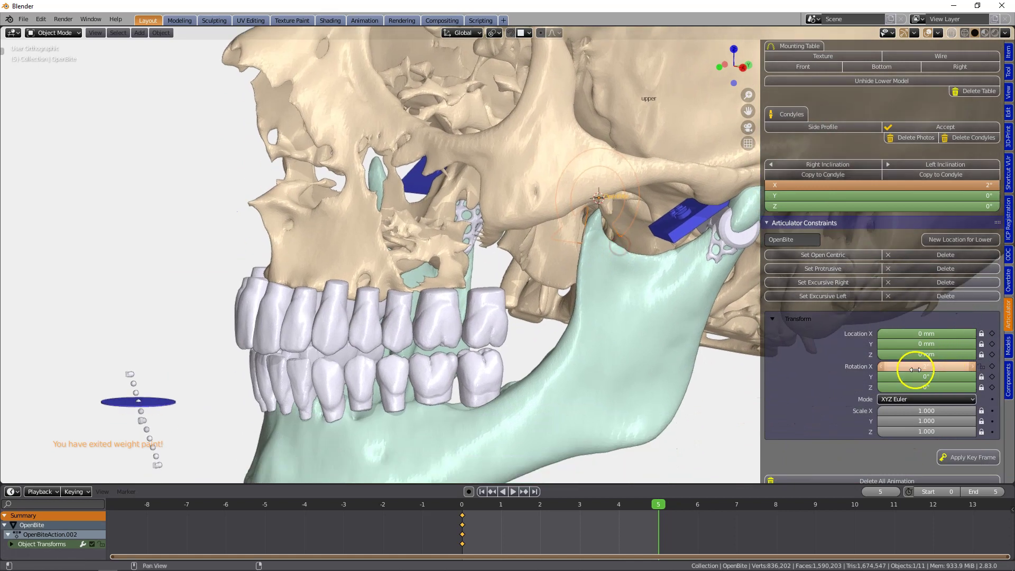
left_click(973, 366)
key("BackSpace")
key("BackSpace")
key("BackSpace")
key("BackSpace")
type("3")
left_click(787, 360)
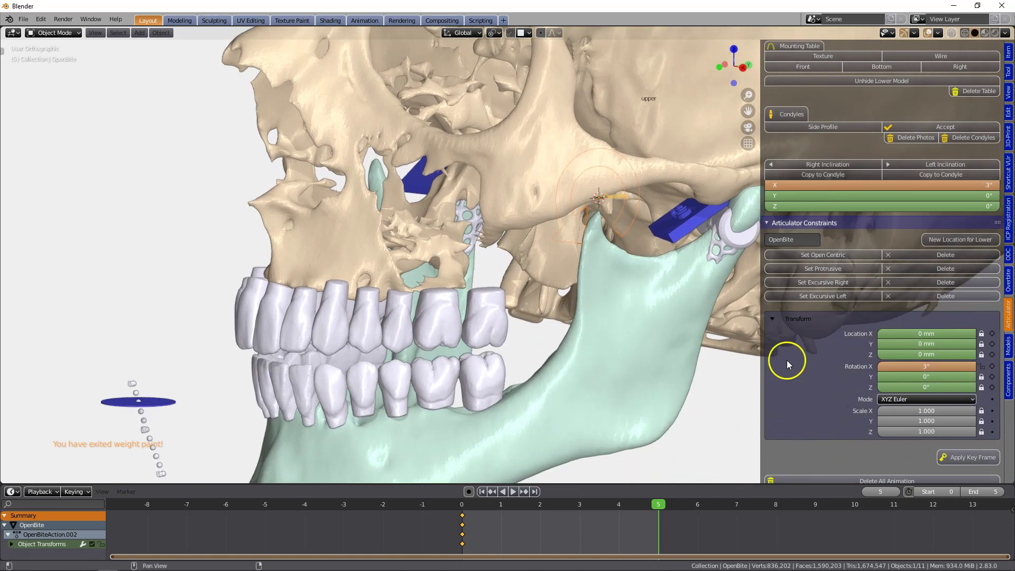
Select the upper teeth, show their thickness map weights again and view them from the opposite side.
middle_click_drag(573, 359, 574, 348)
left_click(496, 319)
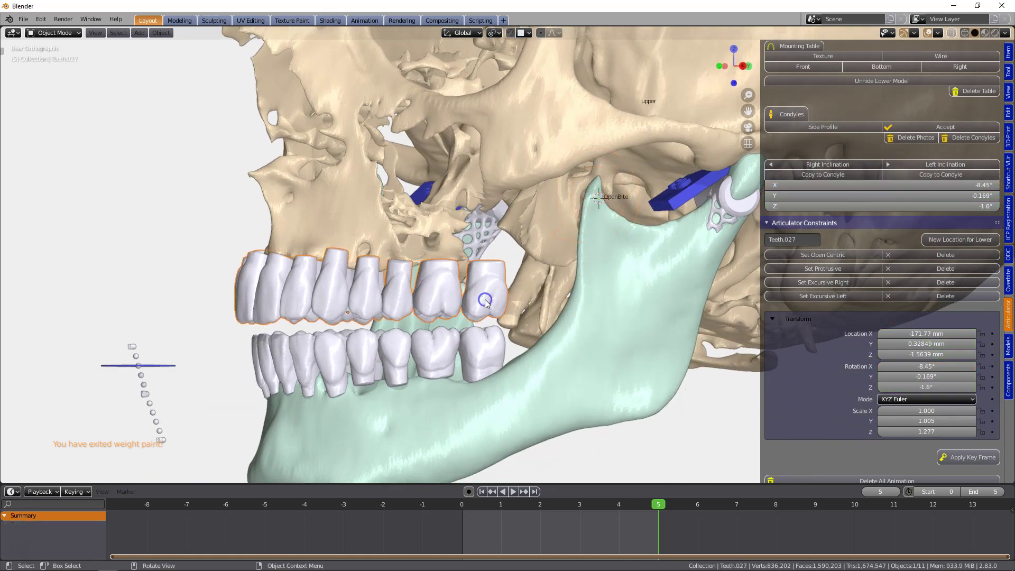
scroll(973, 339, "down", 10)
scroll(962, 347, "down", 10)
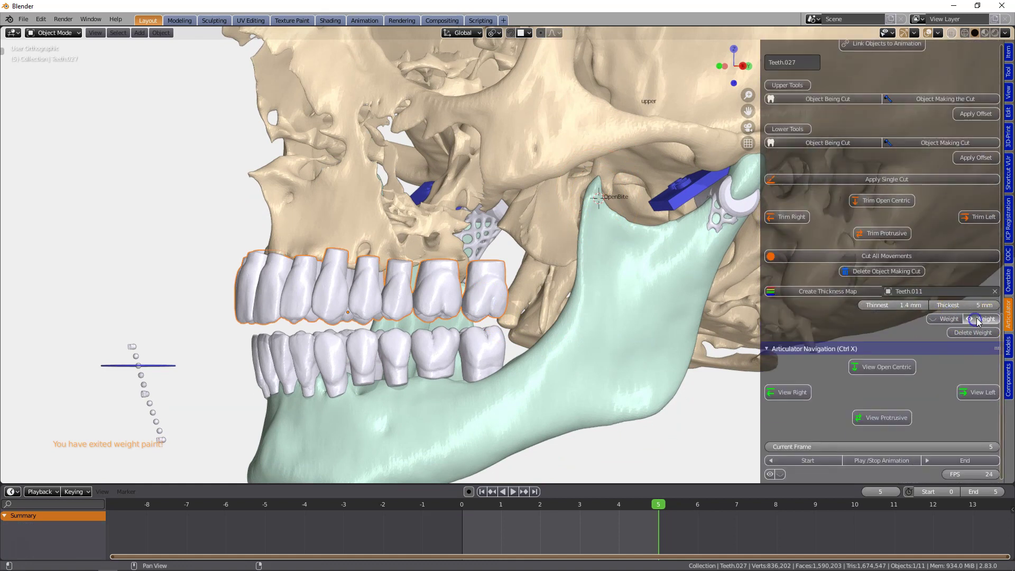
left_click(978, 320)
middle_click_drag(538, 370, 657, 360)
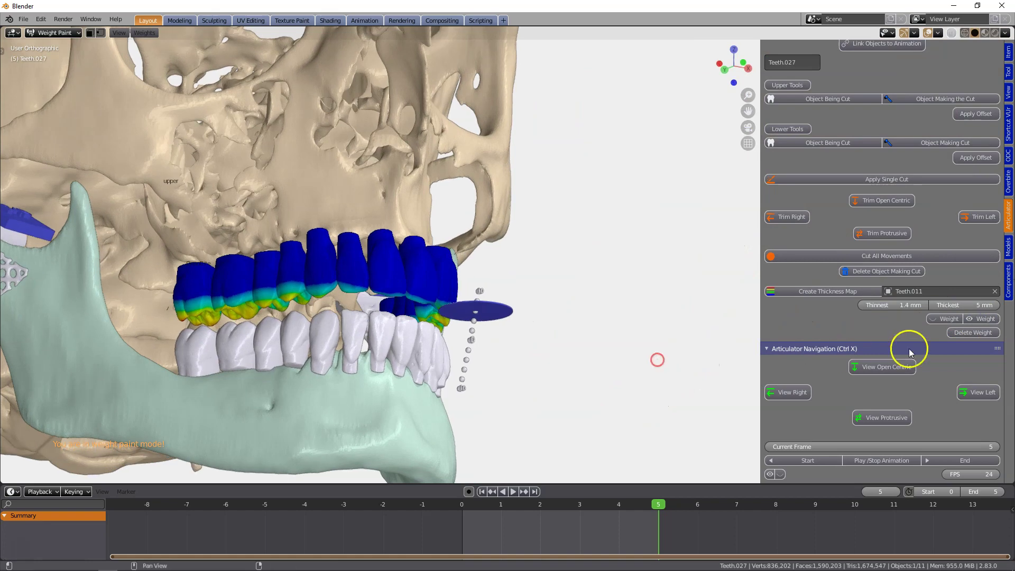
Set the thickness map's thinnest limit to 2 mm, check the tooth clearance and exit the weight display.
type("2")
key("Return")
middle_click_drag(539, 338, 403, 329)
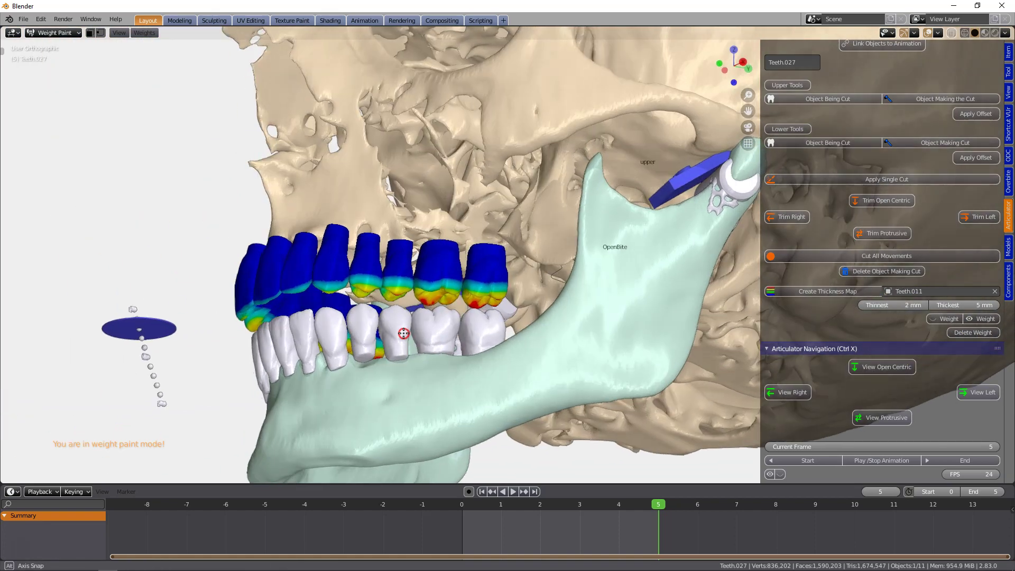
scroll(404, 328, "up", 4)
middle_click_drag(526, 356, 474, 383)
scroll(474, 383, "down", 6)
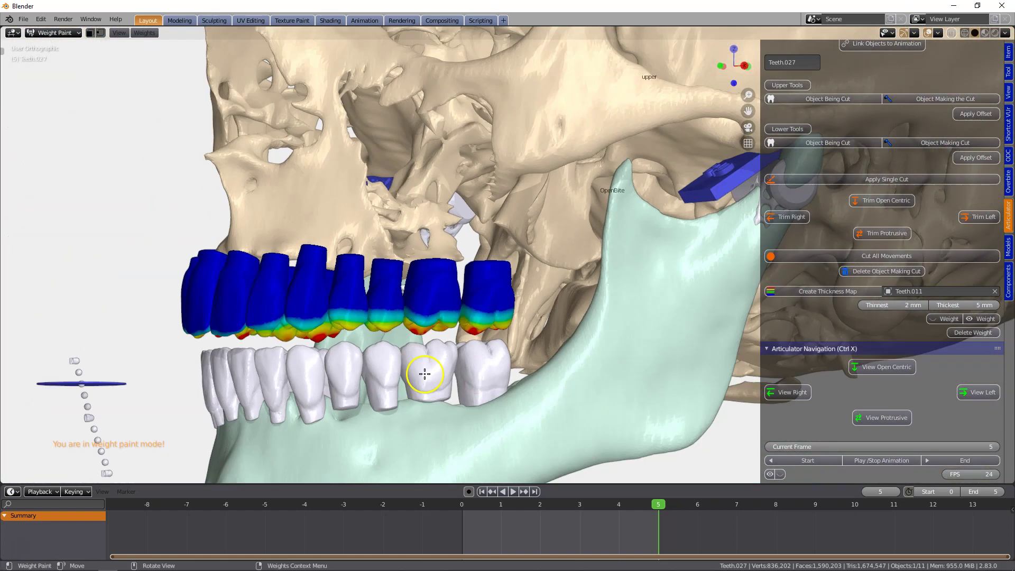
left_click(947, 320)
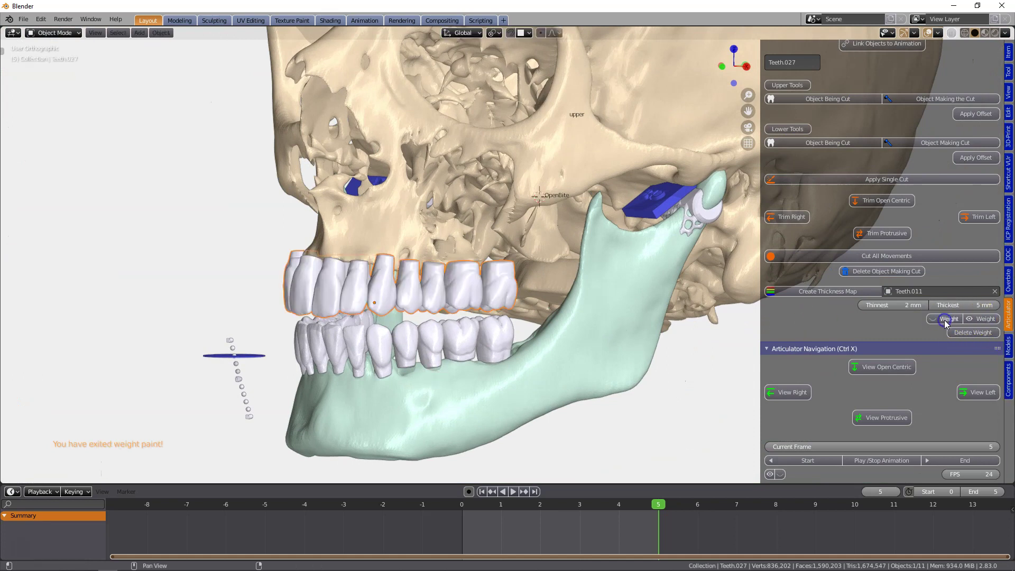
Select the OpenBite control and apply its 3° opening as a key frame at frame 5.
scroll(901, 344, "up", 5)
scroll(899, 344, "down", 4)
middle_click_drag(531, 304, 522, 224)
left_click(534, 375)
middle_click_drag(620, 279, 600, 229)
scroll(949, 360, "up", 15)
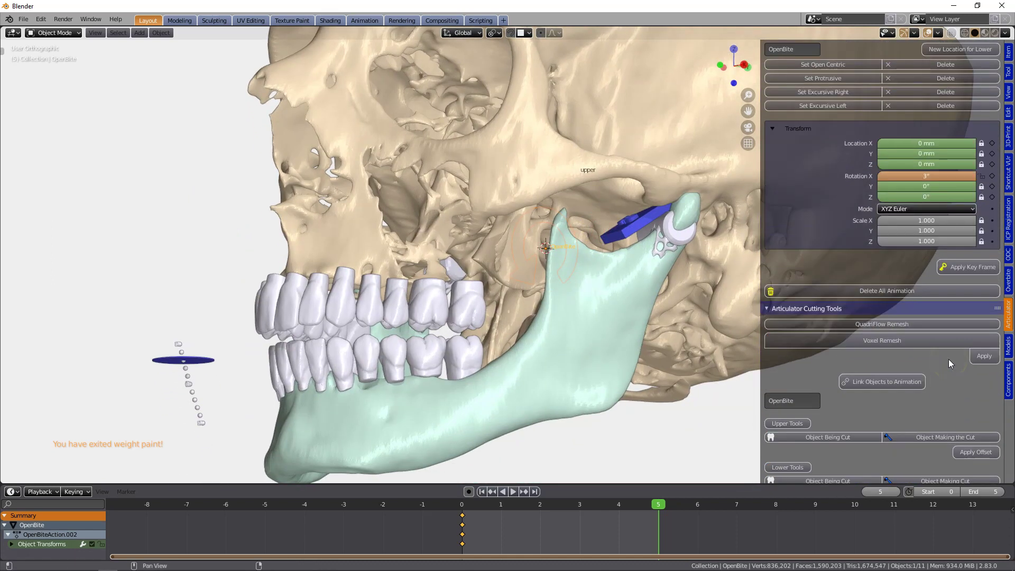
scroll(949, 360, "up", 1)
left_click(968, 330)
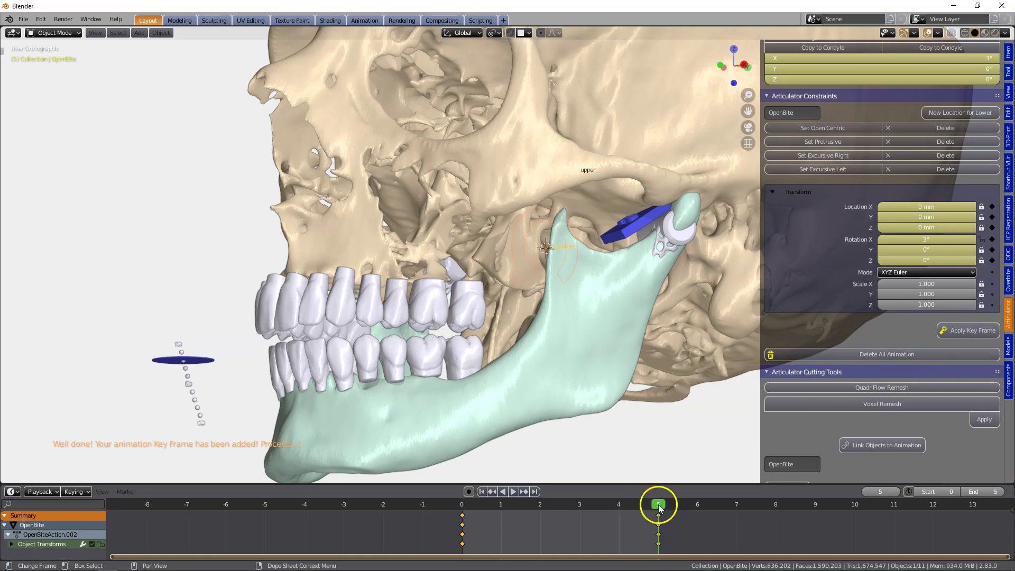
Play the open-centric animation to check the jaw opening, and stop playback.
left_click(503, 492)
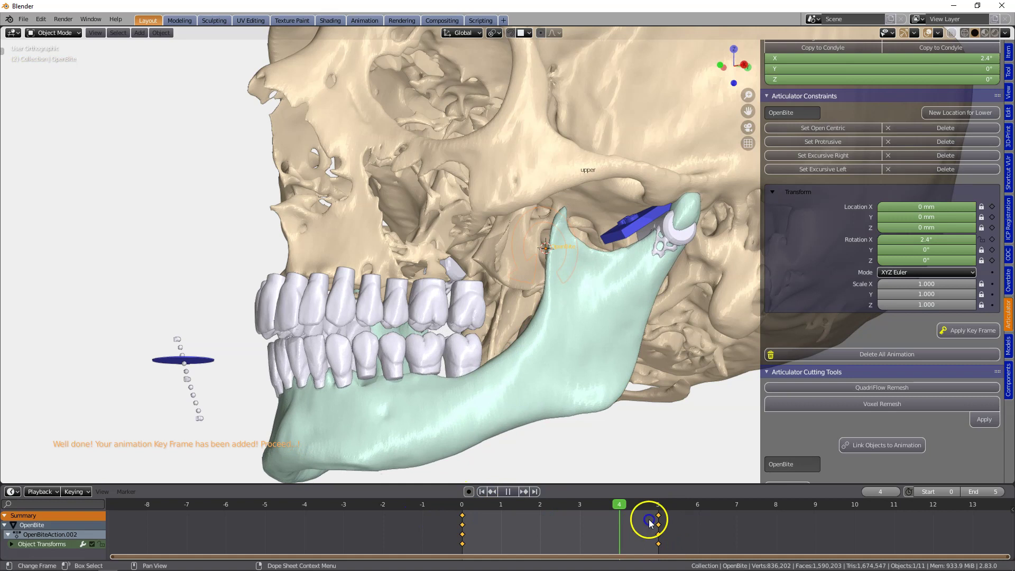
key("space")
scroll(625, 379, "down", 2)
middle_click_drag(625, 377, 625, 388)
Start the protrusive movement and try sliding the lower jaw far forward and back along its local Y axis.
left_click(835, 141)
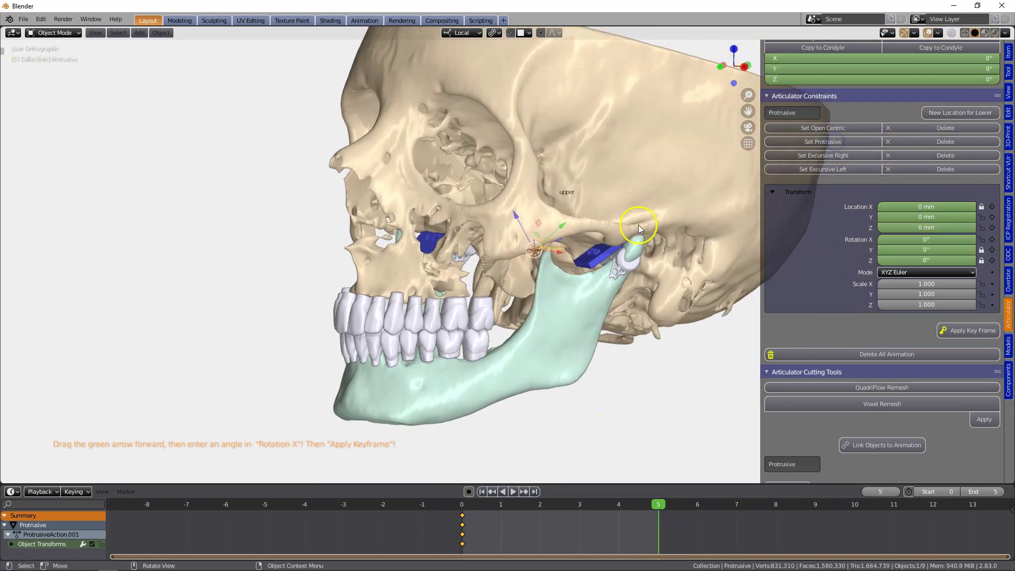
left_click_drag(566, 224, 494, 274)
scroll(494, 274, "up", 4)
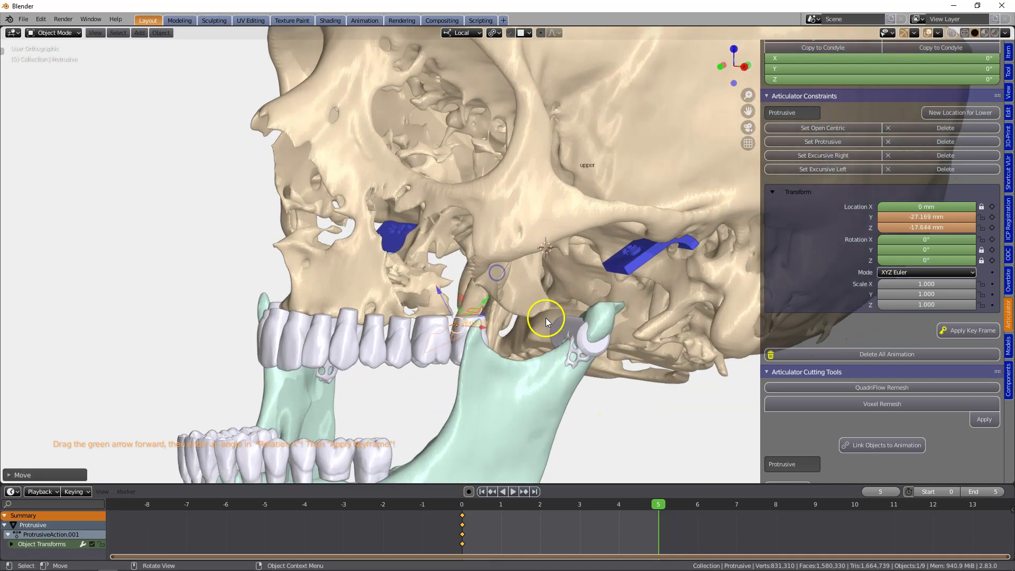
left_click_drag(460, 334, 544, 257)
scroll(696, 264, "down", 2)
Slide the lower jaw slightly forward along the condylar guides to about Y -2.8 mm and Z -1.8 mm.
middle_click_drag(544, 257, 525, 260)
left_click_drag(525, 260, 533, 331)
middle_click_drag(534, 331, 361, 335)
scroll(361, 335, "up", 1)
left_click_drag(526, 233, 526, 227)
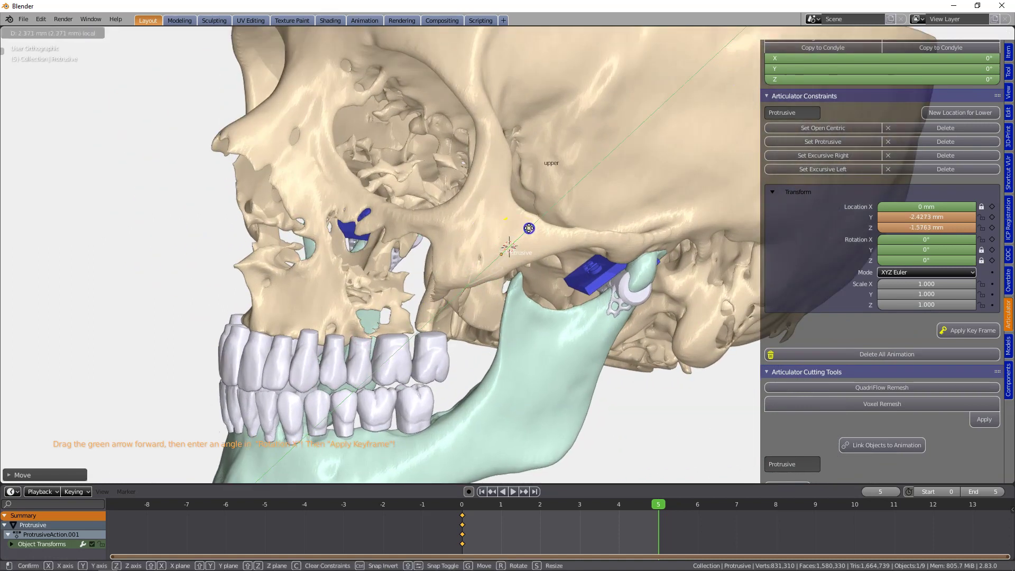
middle_click_drag(525, 227, 415, 333)
scroll(557, 294, "down", 2)
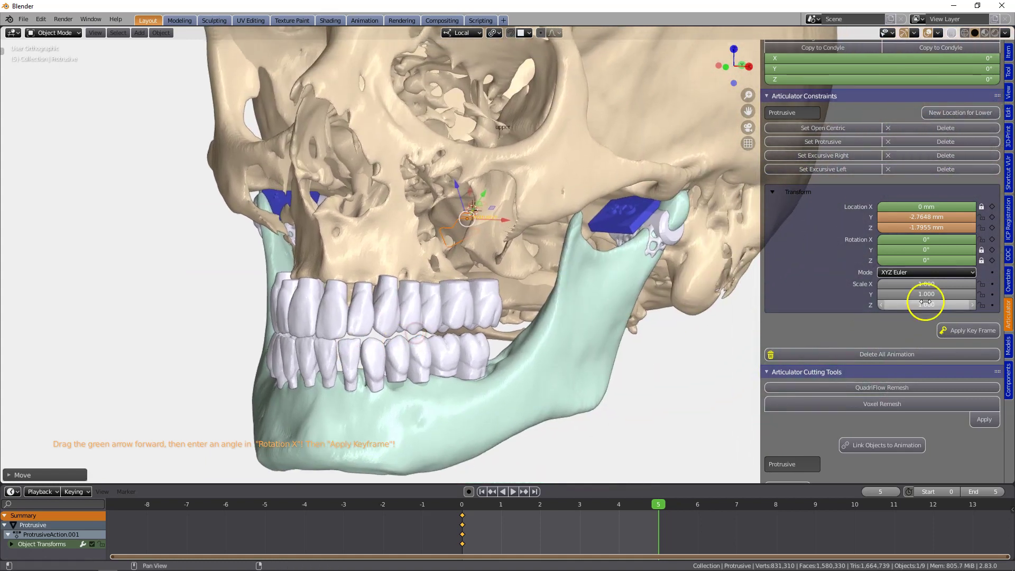
Try protrusive X rotations of 27.4° and 8.4° while sliding the lower jaw forward and back.
left_click_drag(906, 237, 46, 237)
left_click_drag(474, 212, 465, 236)
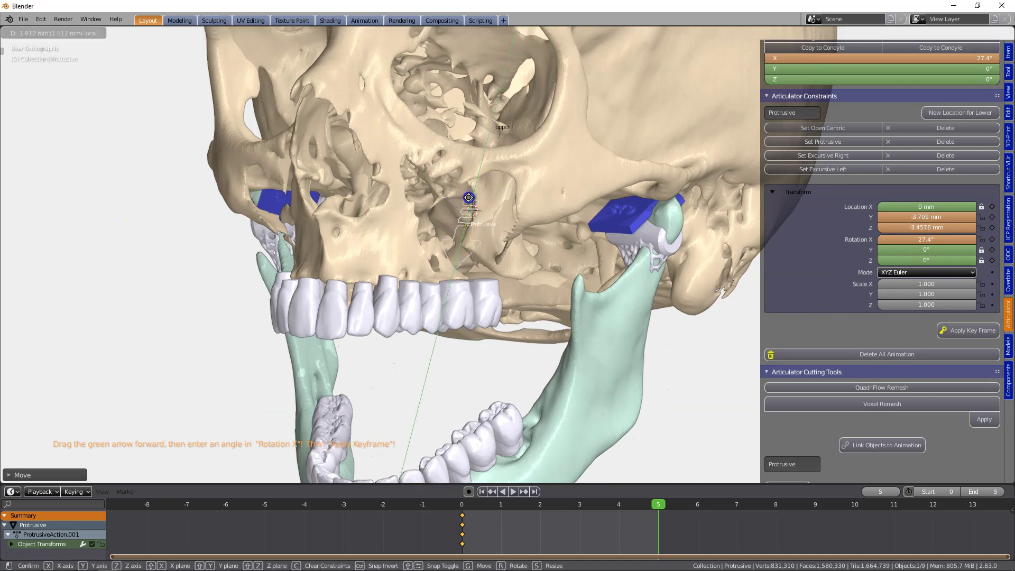
left_click(916, 218)
left_click_drag(966, 236, 819, 248)
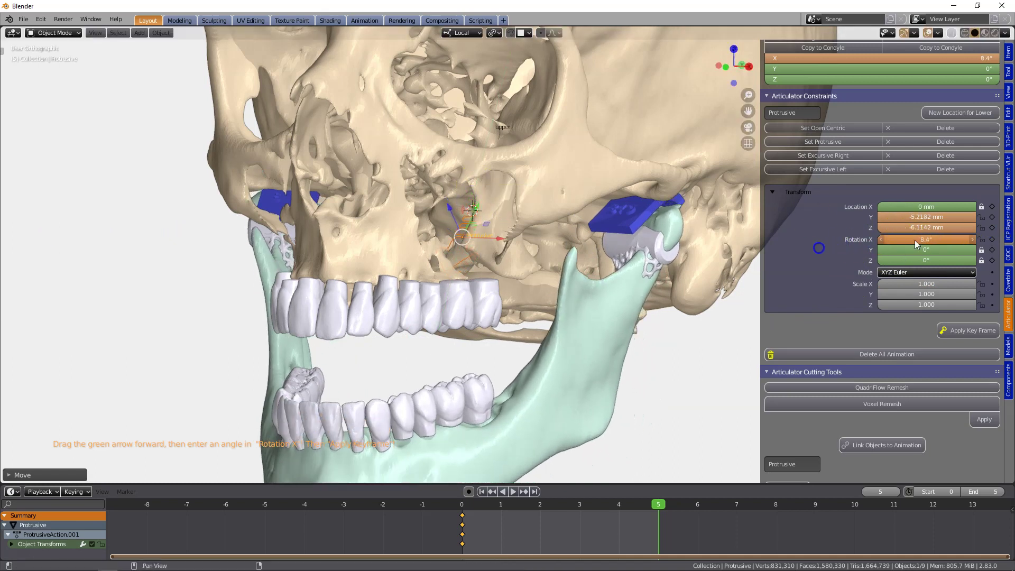
left_click_drag(472, 224, 486, 197)
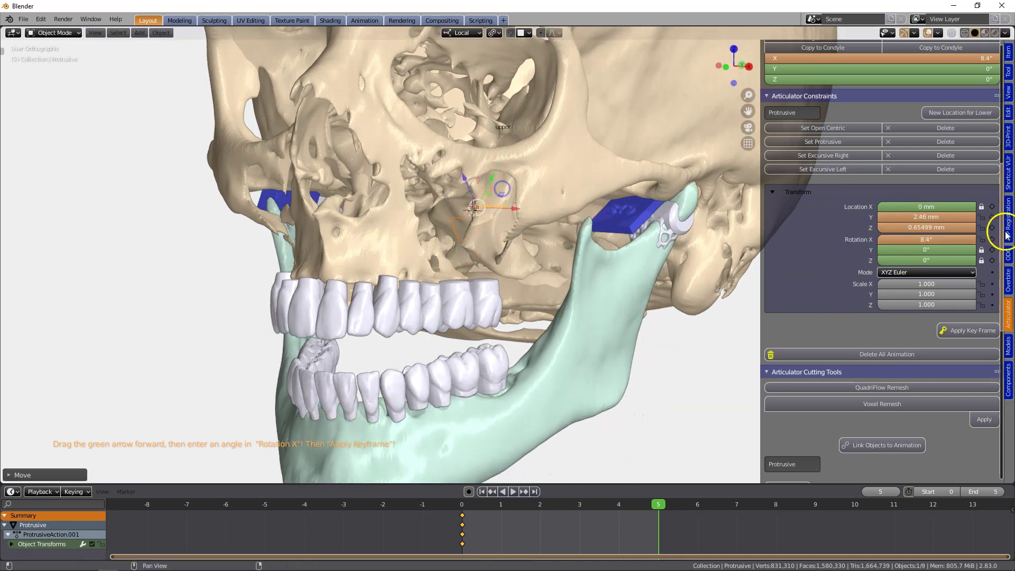
Reset the protrusive movement's X rotation to 0°.
key("BackSpace")
key("BackSpace")
key("BackSpace")
key("BackSpace")
type("0")
key("Return")
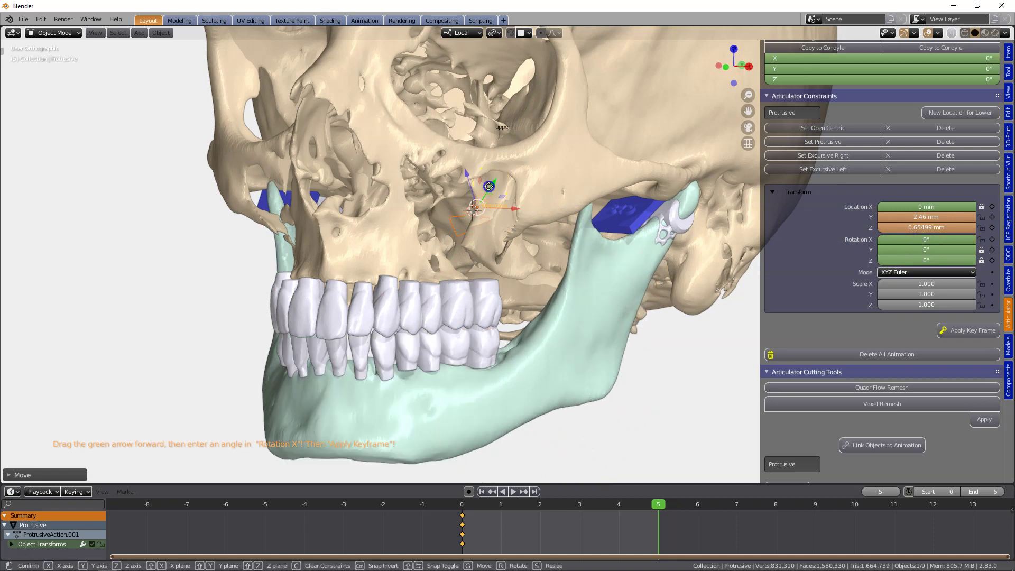
Slide the lower jaw forward to about Y -2.1 mm and Z -2.3 mm, and apply a key frame at frame 5.
left_click_drag(489, 186, 482, 199)
left_click(553, 354)
left_click_drag(581, 485, 648, 486)
left_click(962, 331)
Play the protrusive animation, stop it and view the jaw from the front.
key("space")
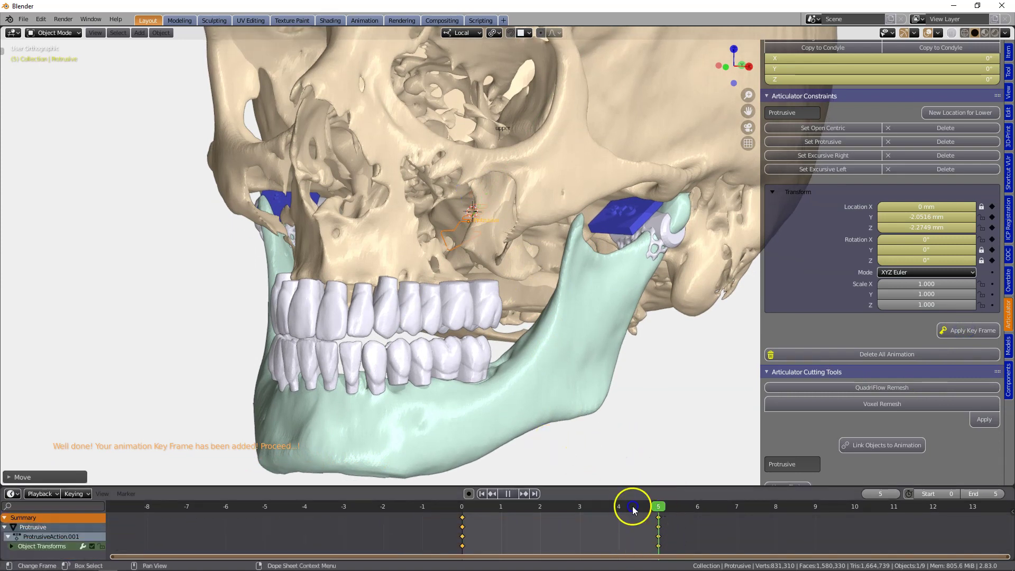
key("space")
middle_click_drag(589, 385, 648, 389)
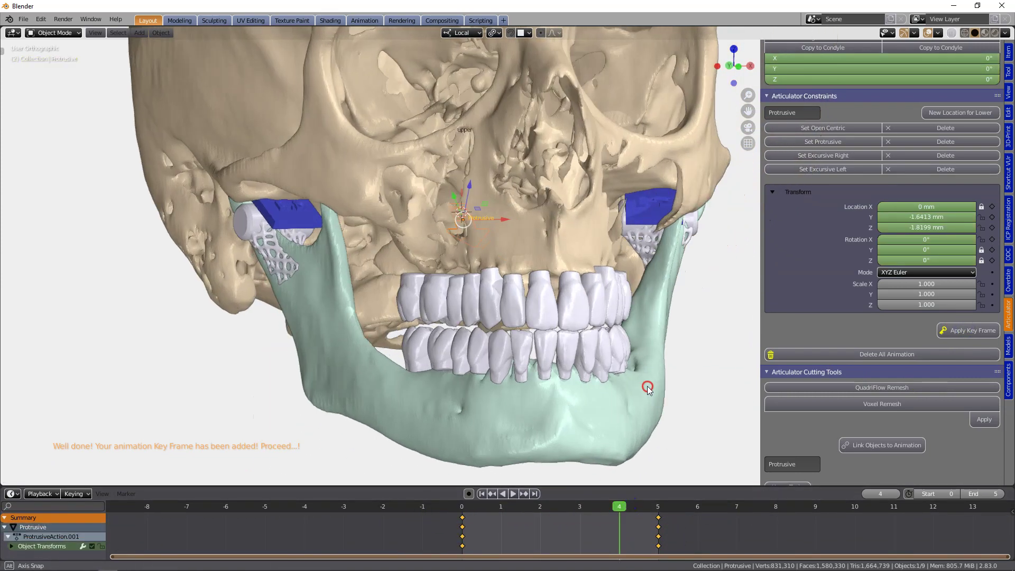
Set up the right excursive movement for the lower jaw and set its Z rotation to -4°.
scroll(648, 387, "up", 1)
left_click(836, 154)
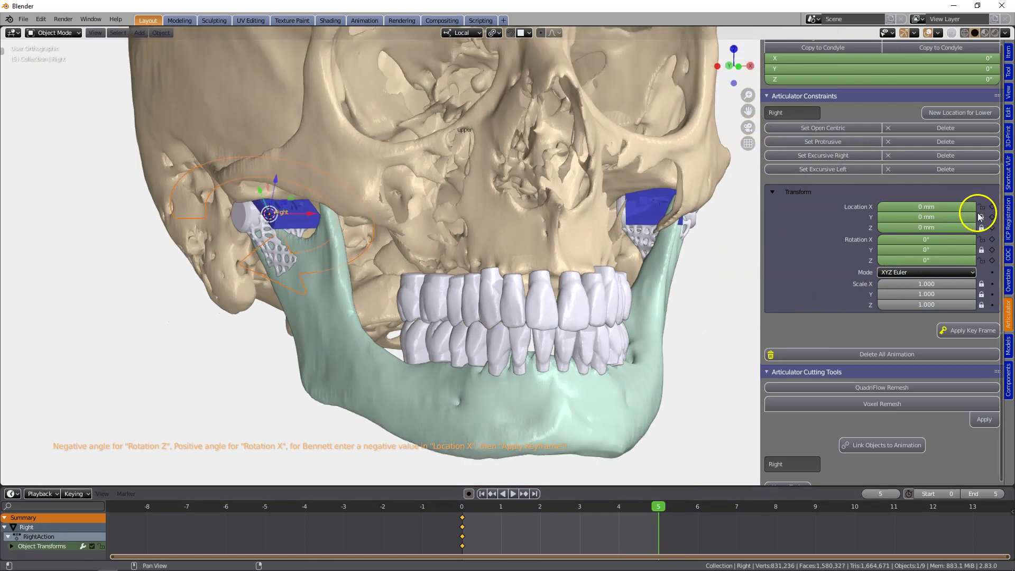
left_click_drag(944, 257, 856, 268)
middle_click_drag(614, 322, 523, 317)
left_click_drag(894, 262, 971, 246)
middle_click_drag(473, 322, 533, 328)
left_click_drag(884, 264, 881, 263)
mouse_move(369, 324)
middle_mouse_down()
mouse_move(338, 319)
mouse_move(354, 323)
middle_mouse_up()
left_click_drag(918, 239, 915, 239)
key("Return")
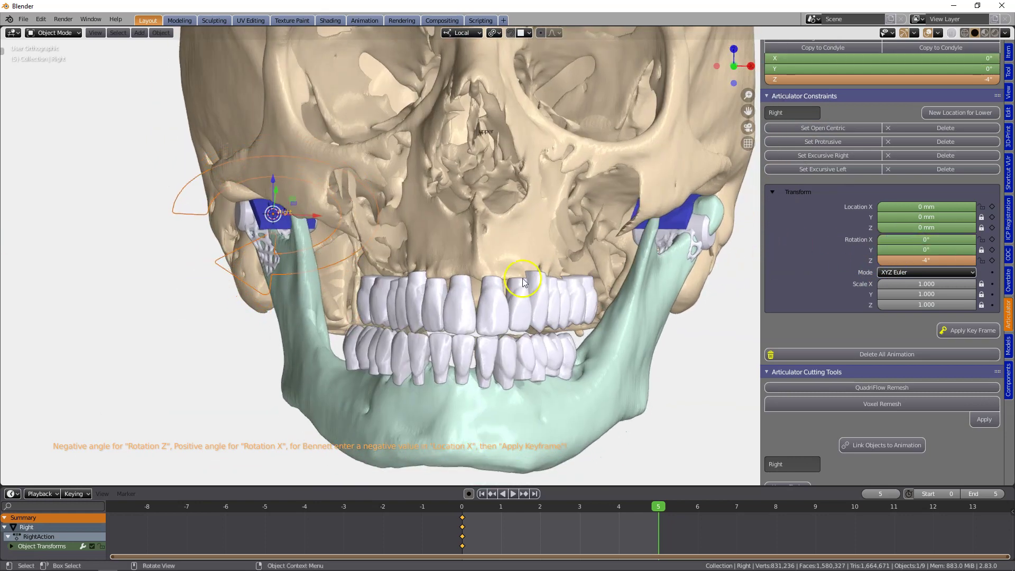
Set the right excursive movement's X location to 1 mm and apply a key frame at frame 5.
scroll(433, 284, "up", 4)
middle_click_drag(404, 268, 681, 300)
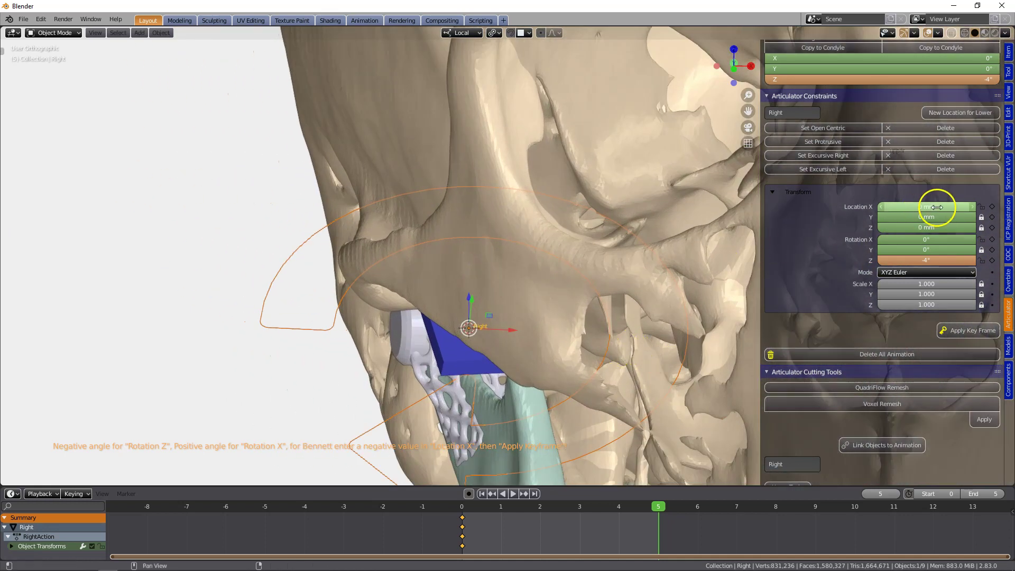
left_click_drag(915, 205, 938, 207)
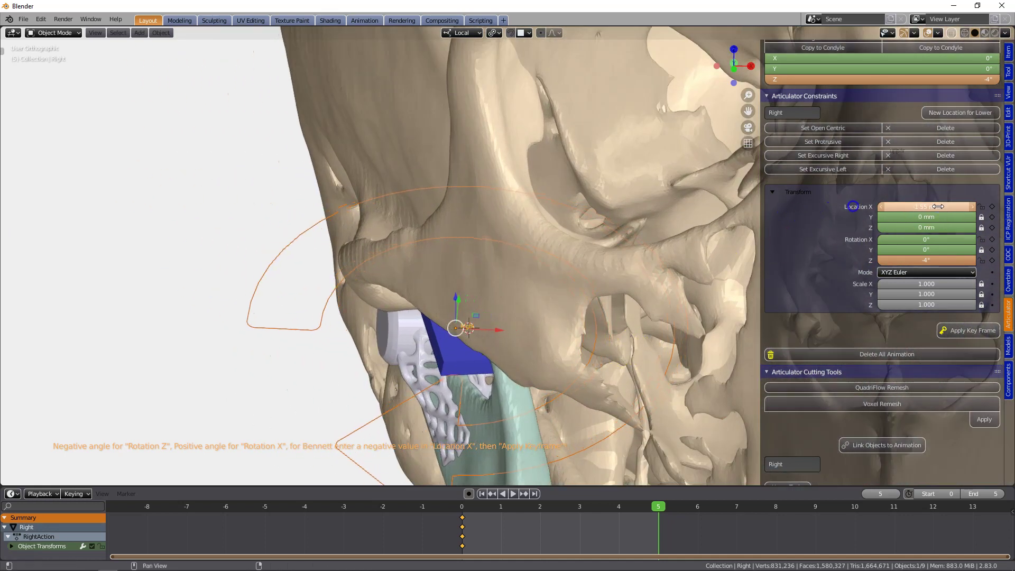
key("Return")
middle_click_drag(721, 248, 684, 304)
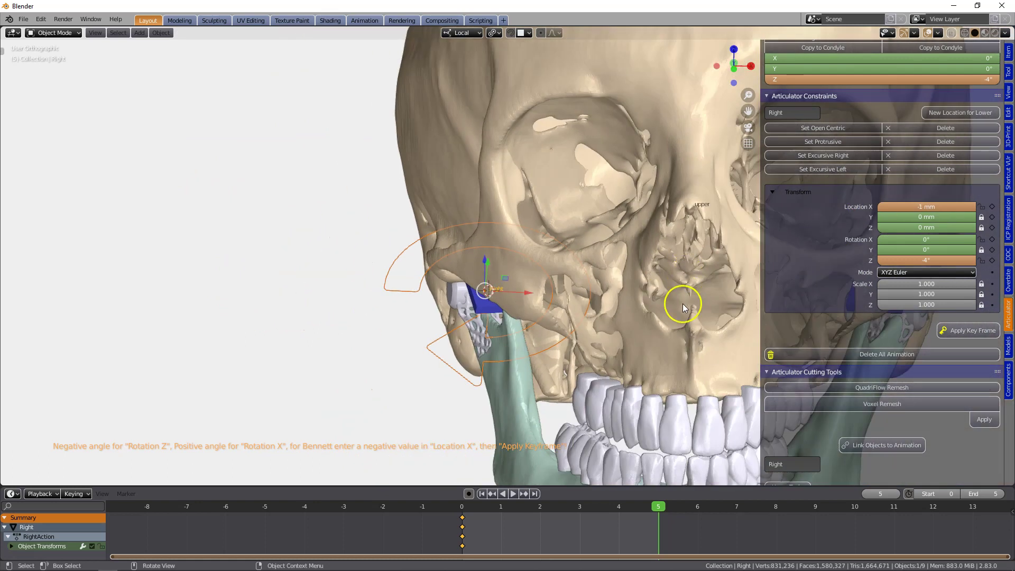
left_click(965, 333)
Scrub and play the right excursive animation while viewing the skull from the front.
middle_click_drag(661, 412, 586, 458)
left_click_drag(650, 508, 716, 504)
middle_click_drag(639, 387, 529, 411, "shift")
key("space")
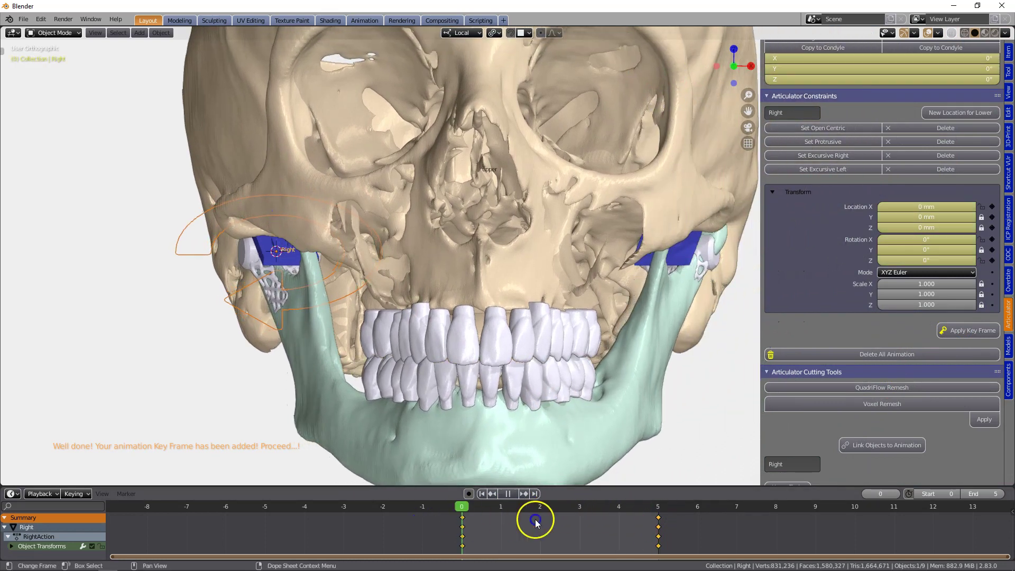
Set up the left excursive movement with an X location of 1 mm and an X rotation of about 0.4°.
left_click(824, 169)
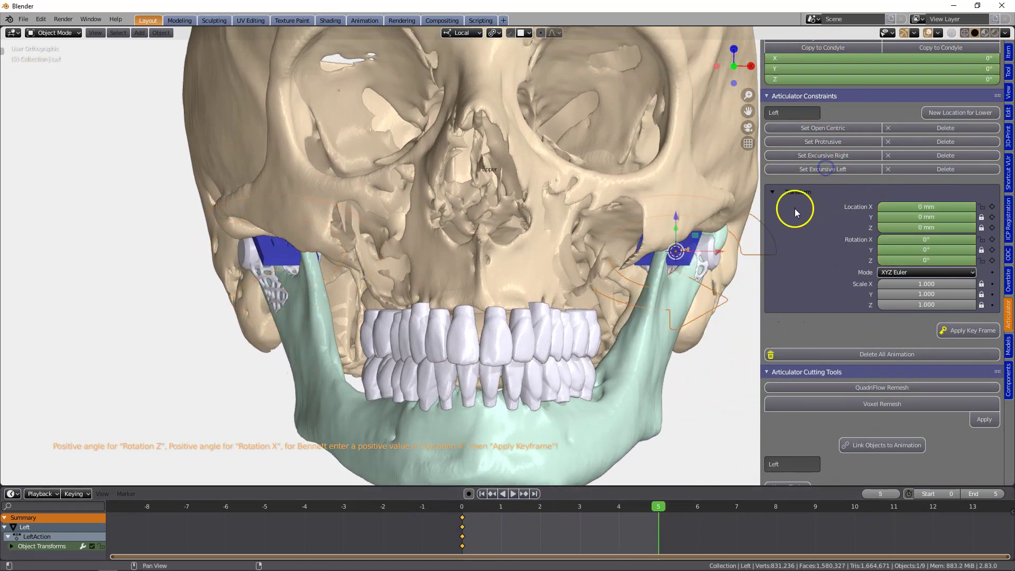
left_click(710, 293)
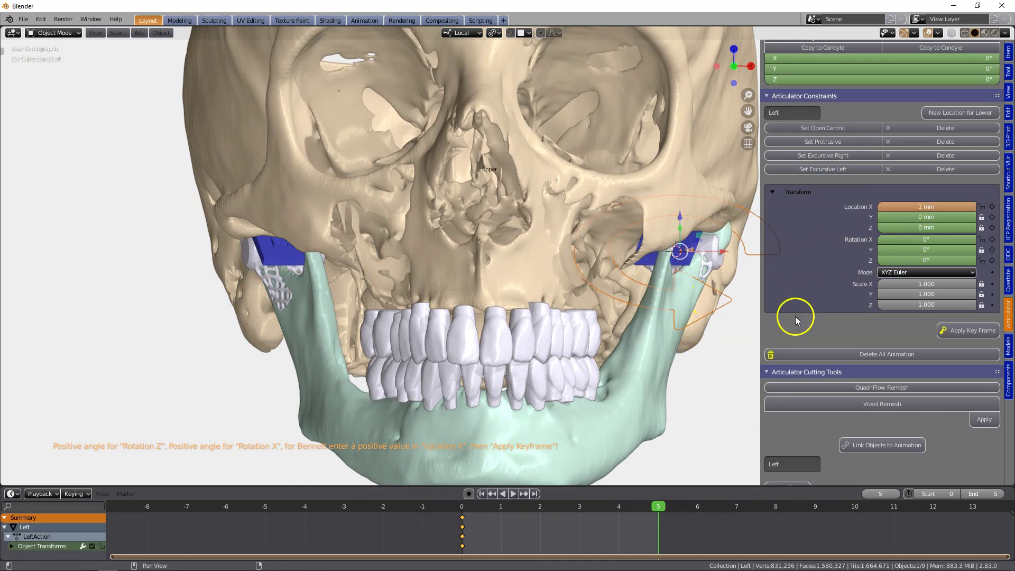
left_click_drag(919, 261, 910, 238)
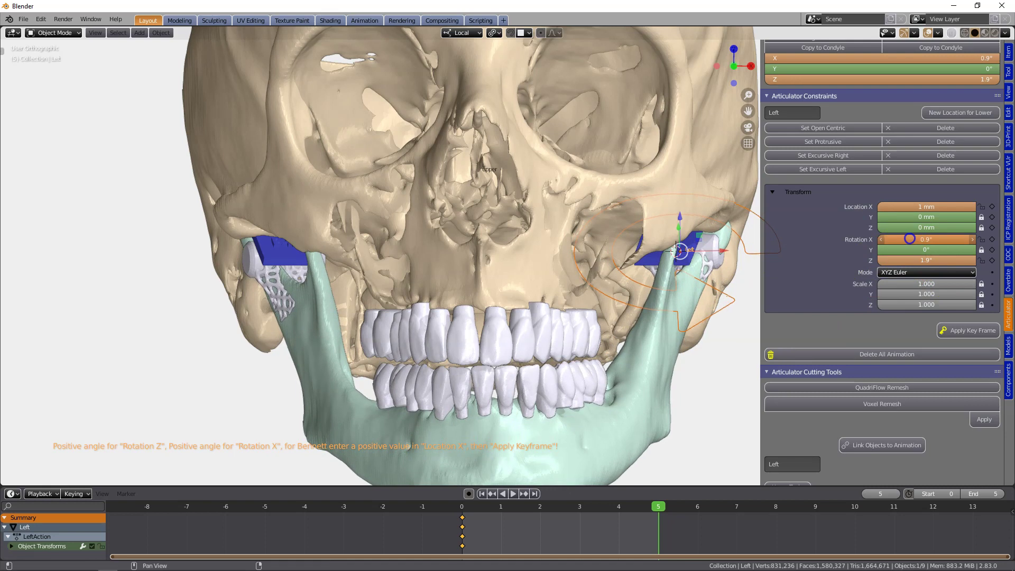
scroll(587, 323, "up", 2)
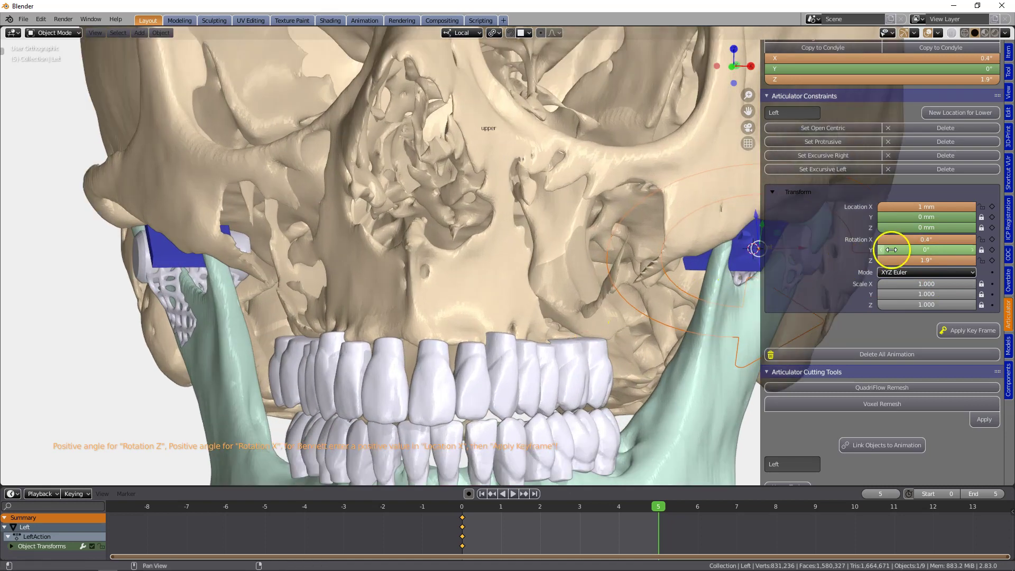
Set the left excursive movement's Z rotation to 1° and apply a key frame at frame 5.
left_click_drag(927, 261, 925, 260)
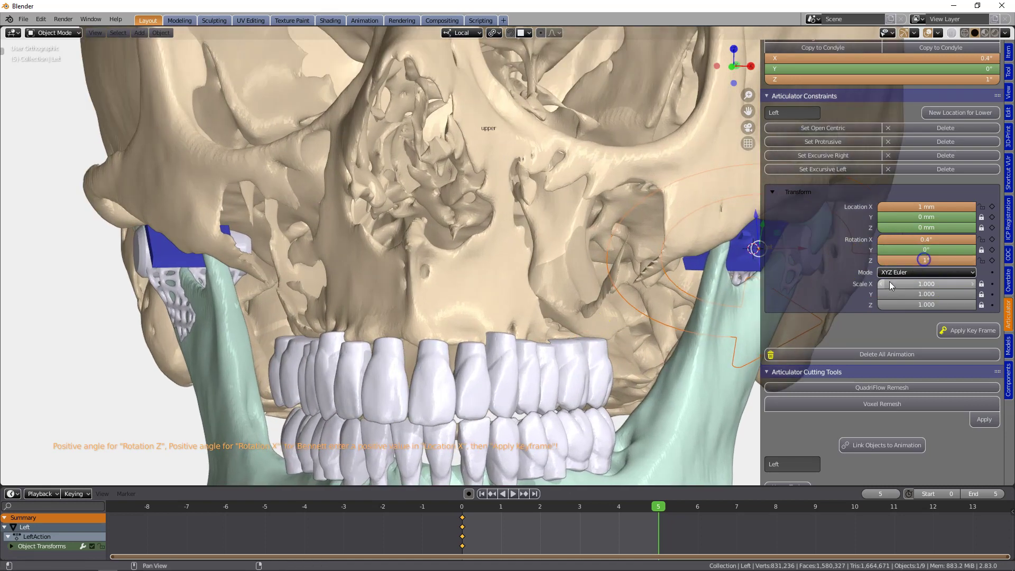
left_click(967, 330)
scroll(492, 328, "down", 3)
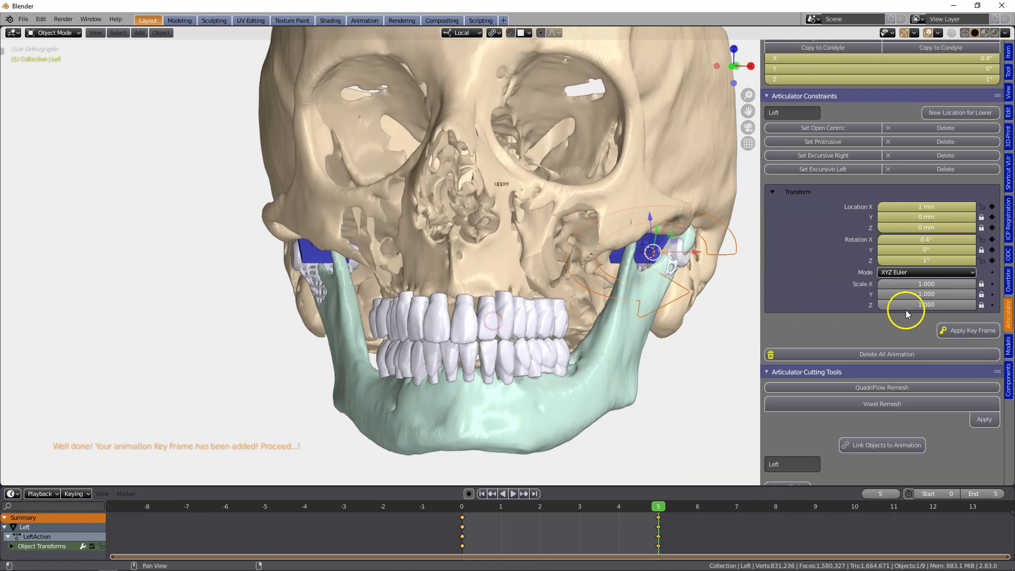
Play the open-centric movement from Articulator Navigation in an enlarged viewport and view the jaw from the side.
scroll(906, 311, "down", 7)
left_click(767, 224)
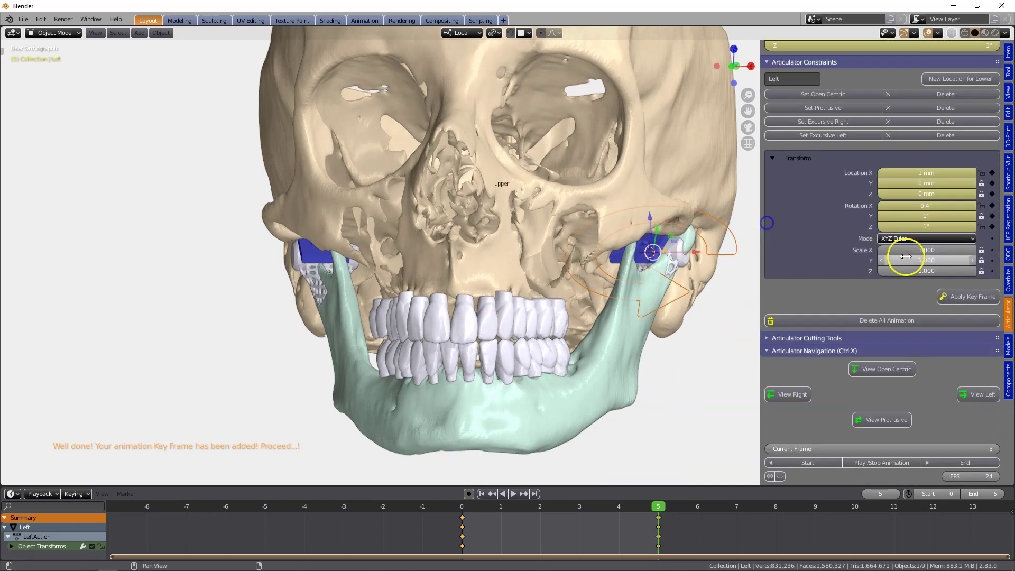
left_click(894, 368)
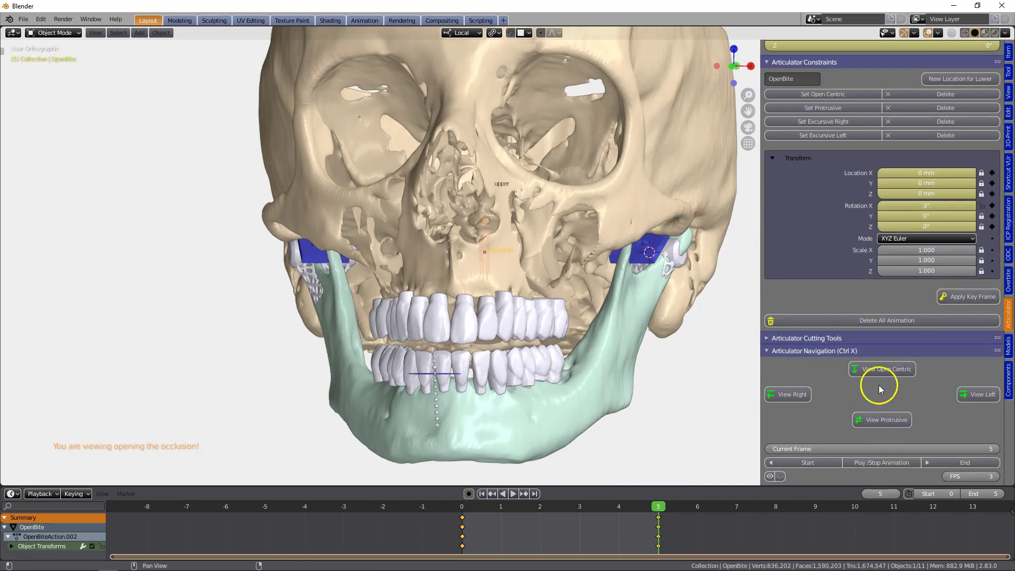
left_click(886, 463)
left_click_drag(585, 486, 582, 536)
scroll(592, 380, "up", 5)
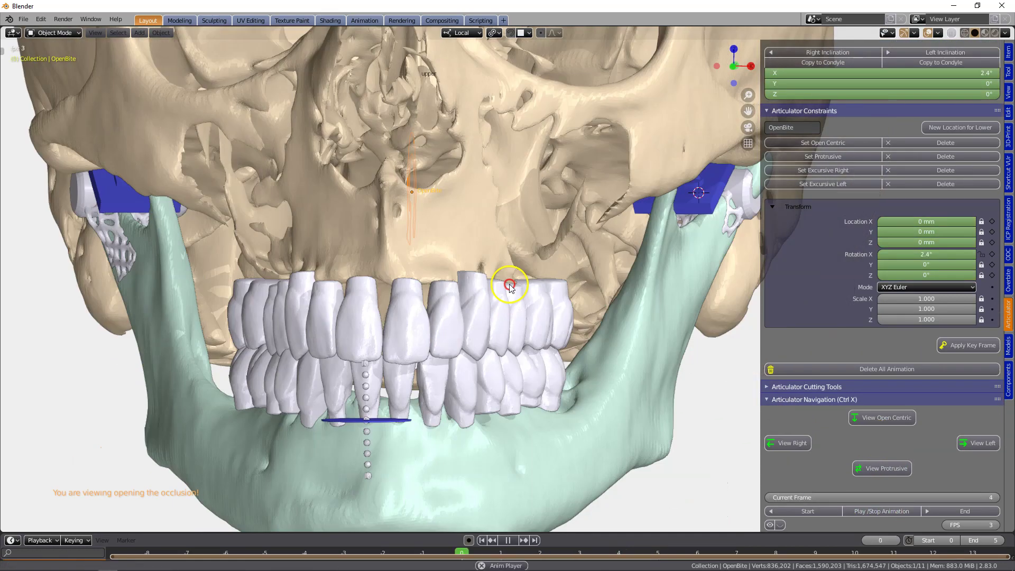
middle_click_drag(624, 320, 560, 347)
View the right excursive movement on the skull, followed by the left excursive movement.
left_click(787, 443)
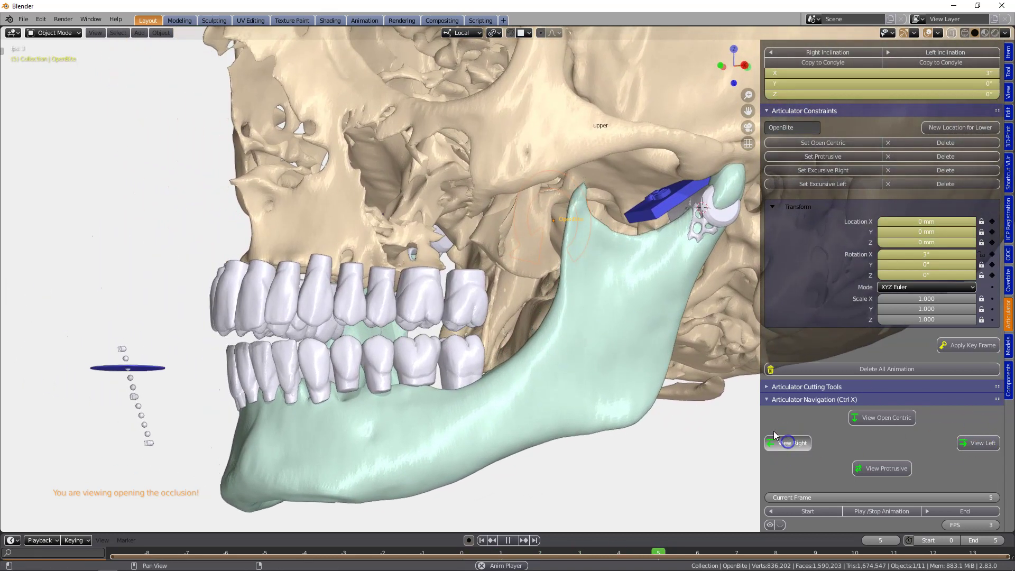
middle_click_drag(578, 383, 422, 351)
scroll(643, 365, "up", 2)
left_click(978, 443)
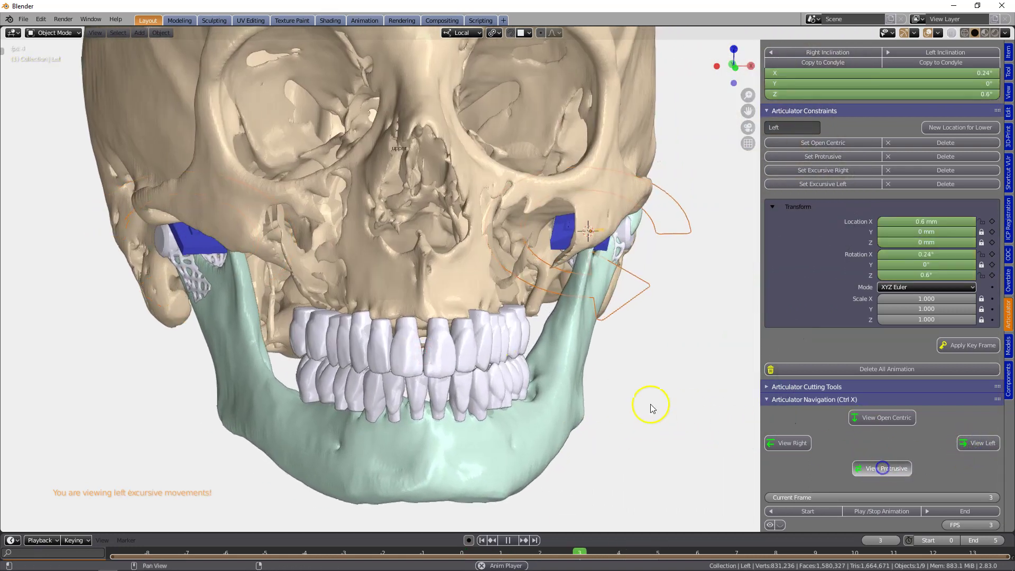
View the protrusive movement and examine the condyle sliding along its guide close up from the side.
left_click(883, 467)
middle_click_drag(627, 403, 412, 373)
scroll(403, 324, "up", 4)
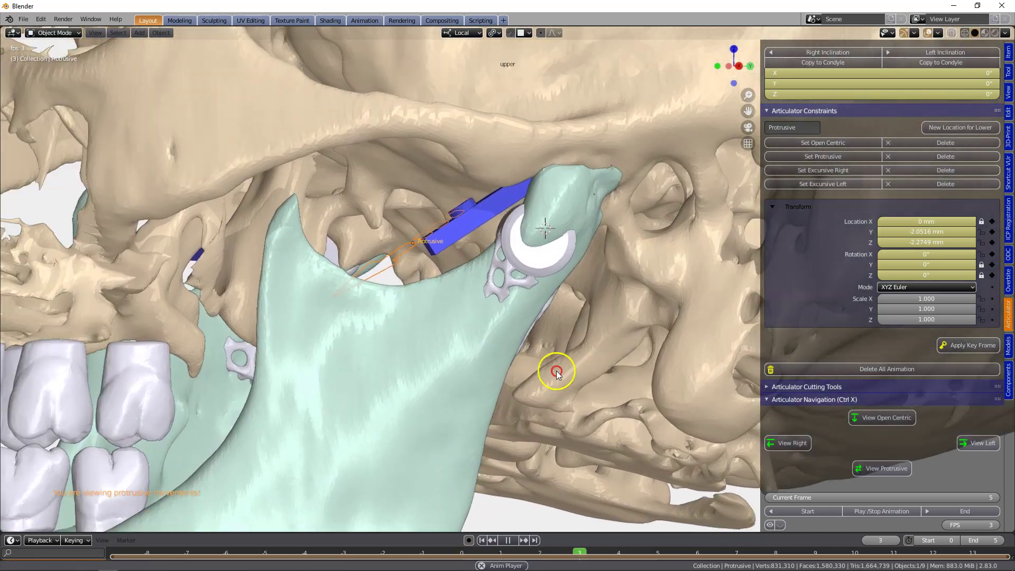